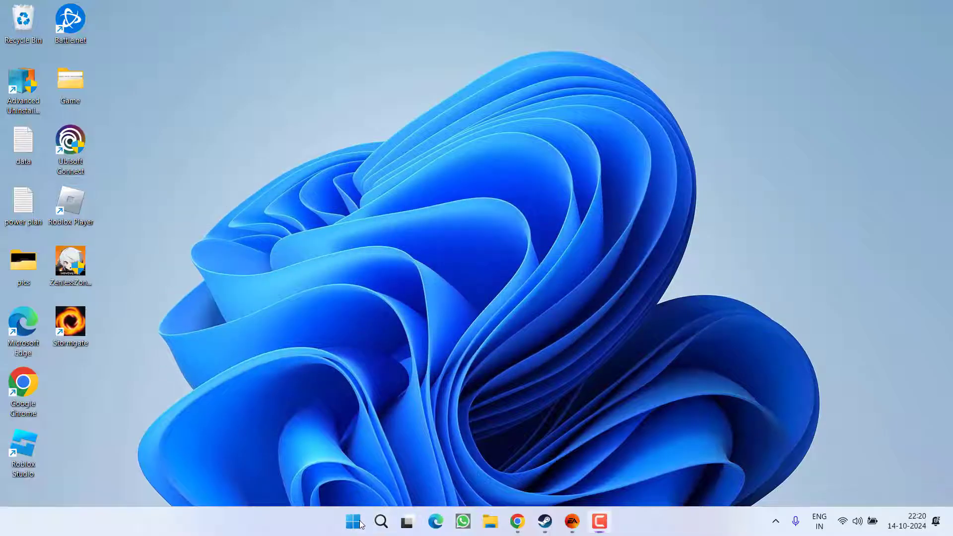
- Open the Steam folder under %localappdata% in File Explorer
{"action": "right_click", "coordinate": [360, 524]}
{"action": "left_click", "coordinate": [329, 448]}
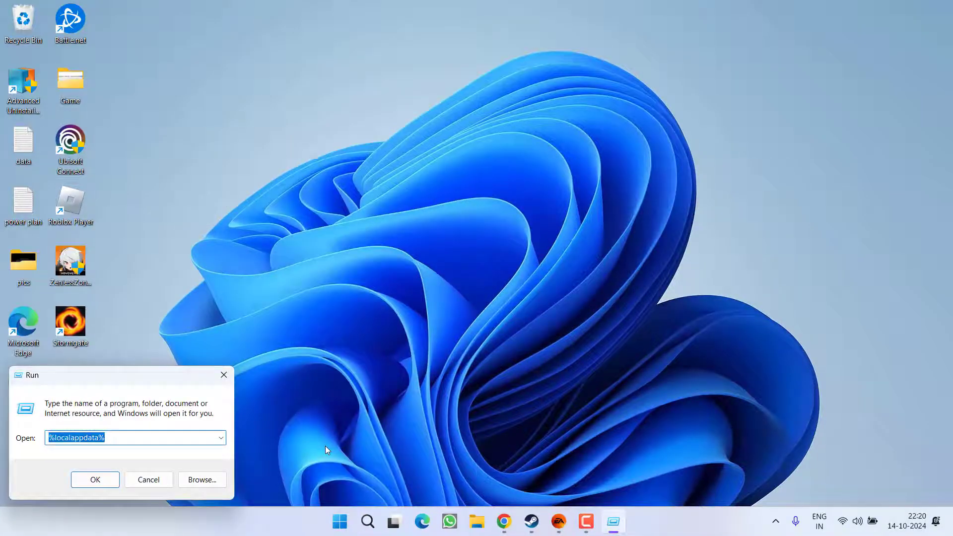
{"action": "type", "text": "%"}
{"action": "key", "text": "Down"}
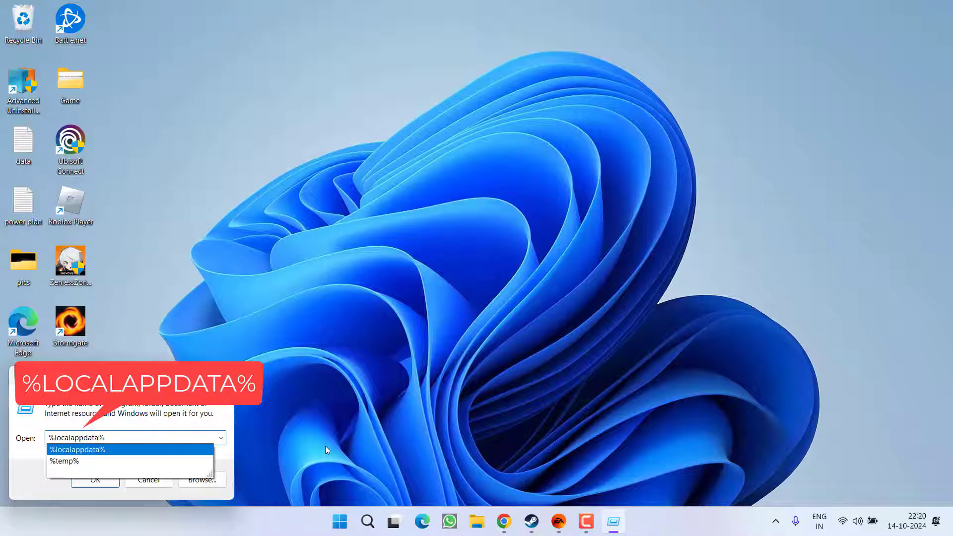
{"action": "key", "text": "Return"}
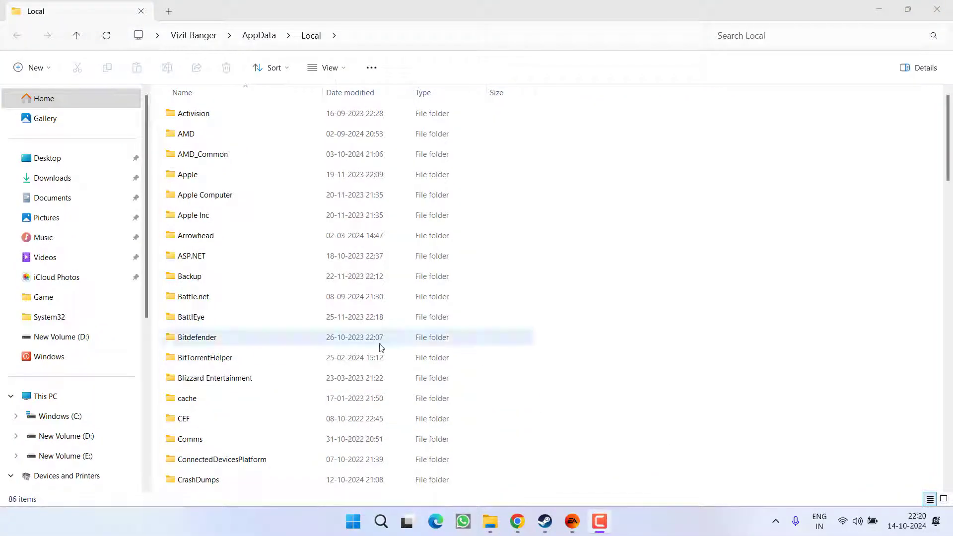
{"action": "left_click", "coordinate": [272, 356]}
{"action": "key", "text": "s"}
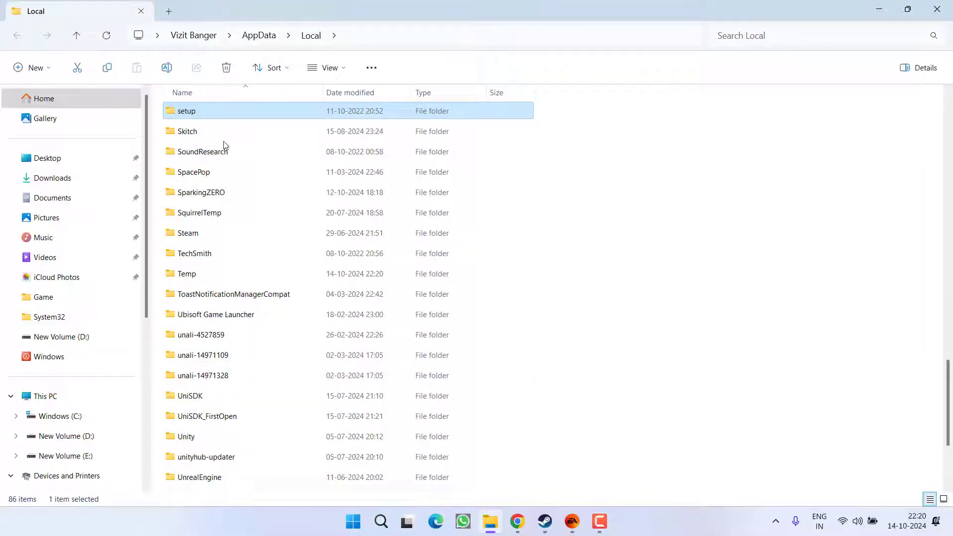
{"action": "double_click", "coordinate": [185, 233]}
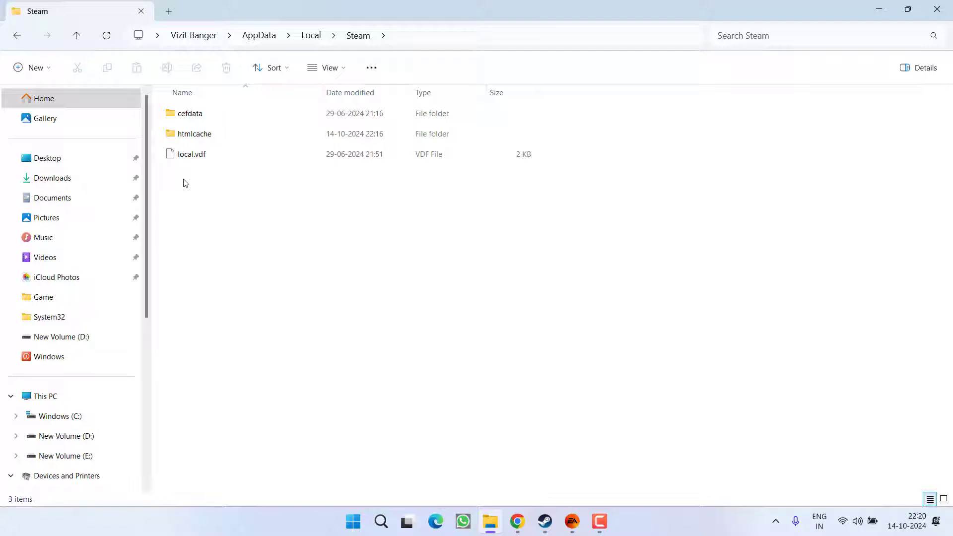
- Select all three items in the Steam folder and delete them
{"action": "left_click_drag", "start_coordinate": [196, 216], "coordinate": [210, 114]}
{"action": "right_click", "coordinate": [210, 115]}
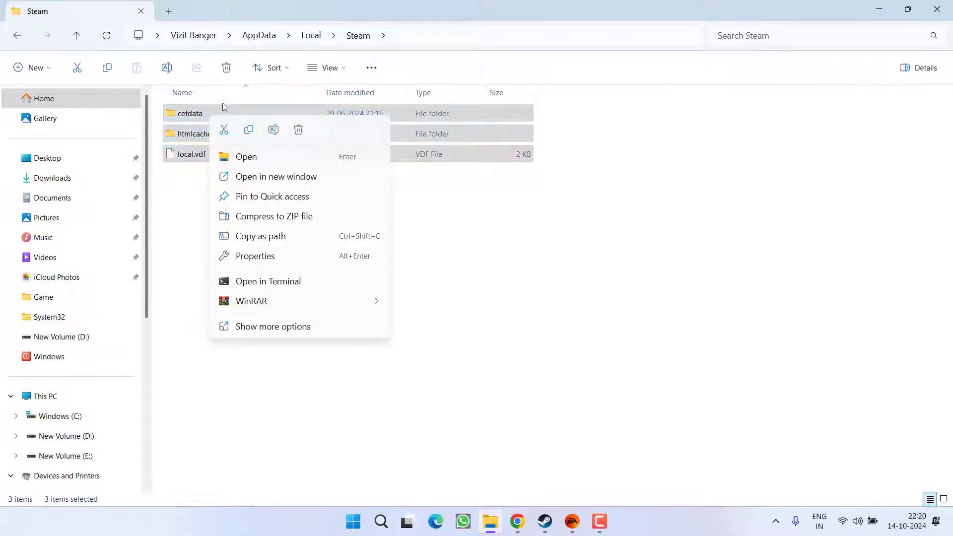
{"action": "left_click", "coordinate": [298, 130]}
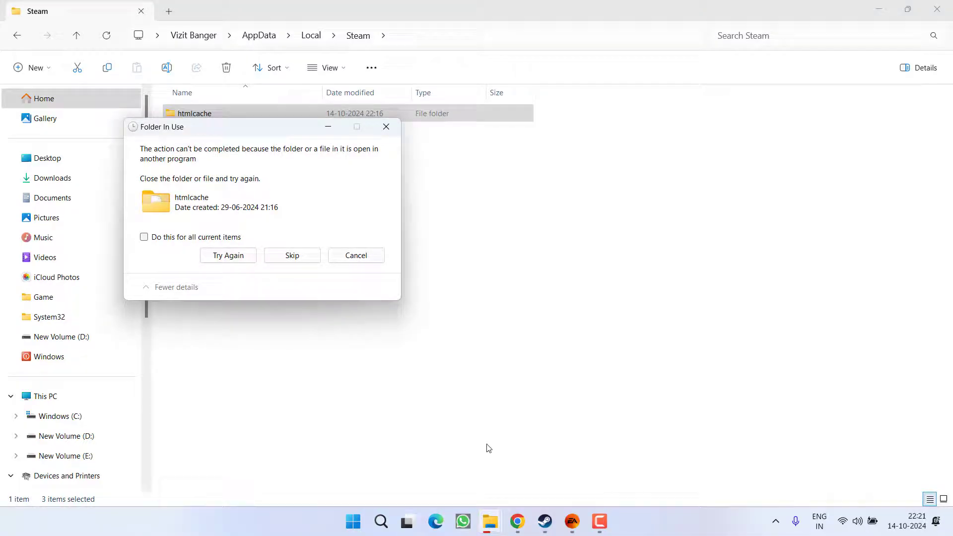
- Close and quit Steam from the tray, then delete the leftover htmlcache folder
{"action": "left_click", "coordinate": [541, 516]}
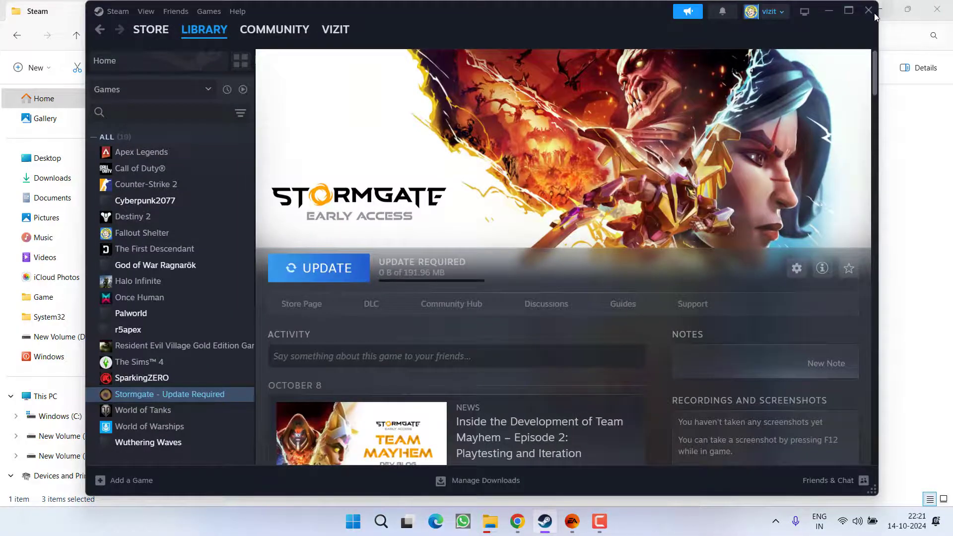
{"action": "left_click", "coordinate": [875, 12]}
{"action": "left_click", "coordinate": [775, 521]}
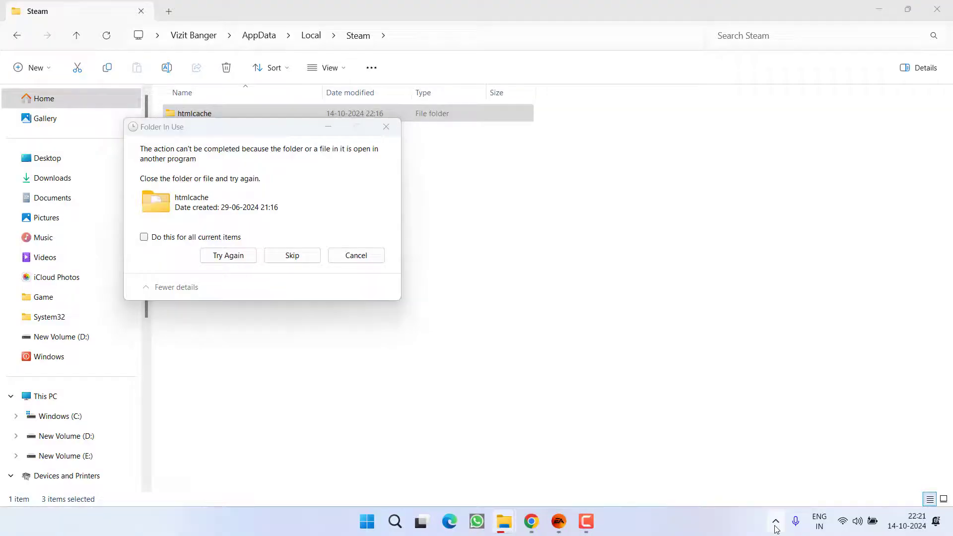
{"action": "right_click", "coordinate": [800, 458]}
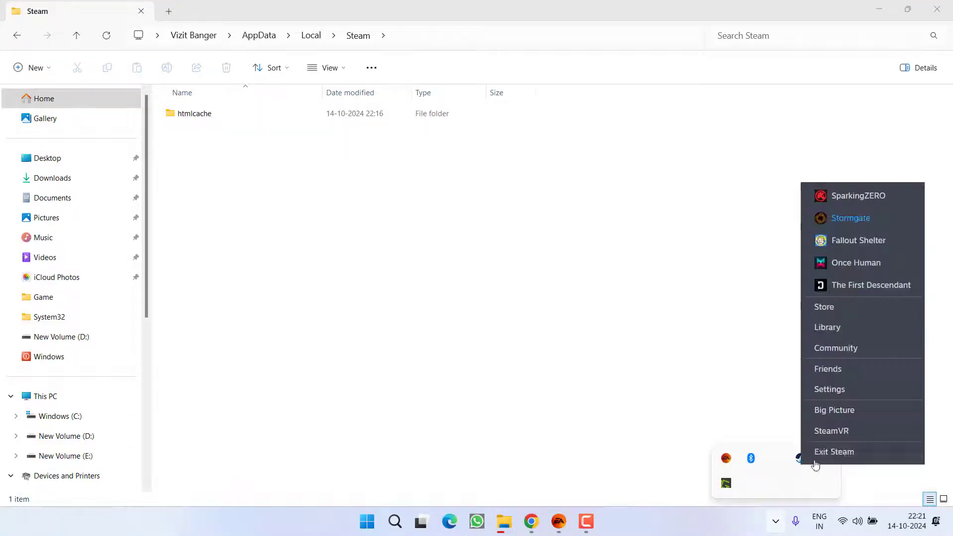
{"action": "left_click", "coordinate": [824, 451]}
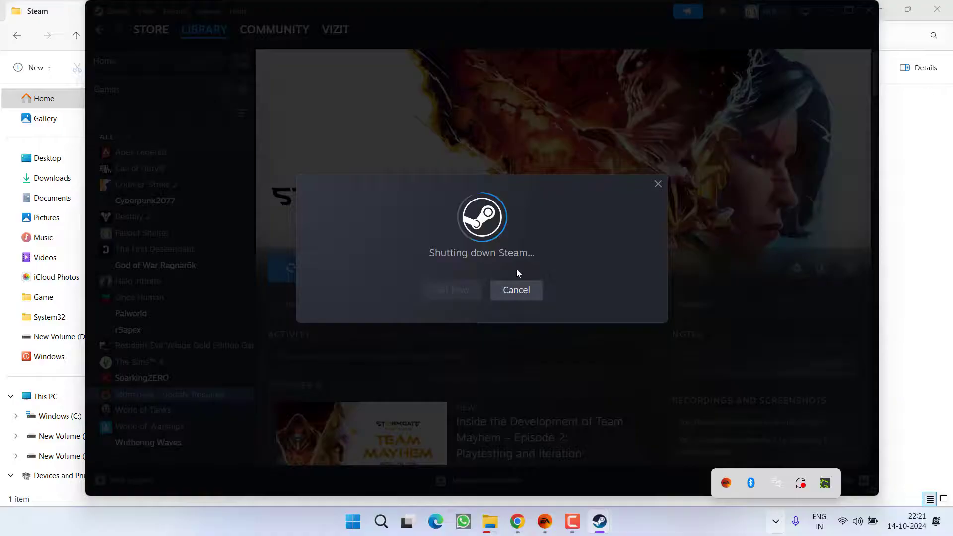
{"action": "key", "text": "Delete"}
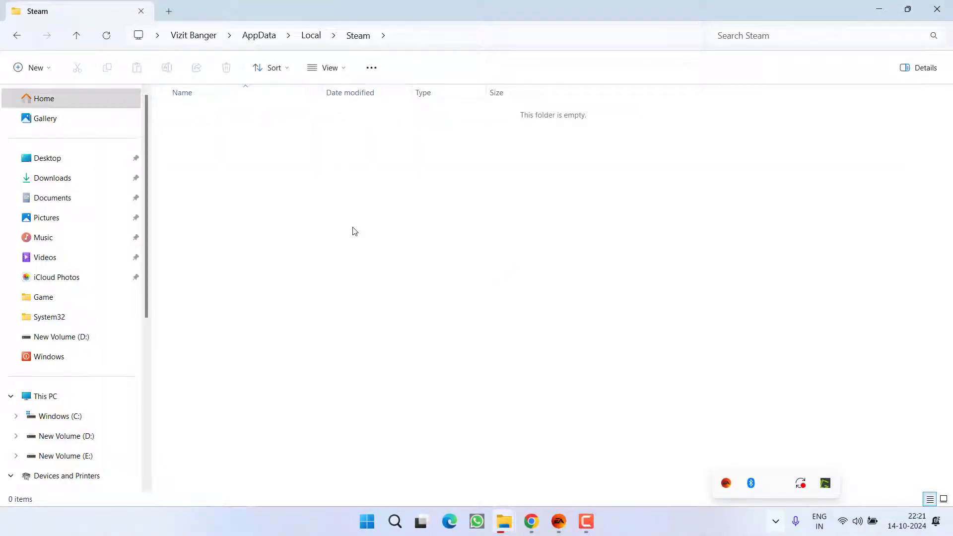
- Minimize File Explorer and launch Steam from the Start search
{"action": "left_click", "coordinate": [874, 8]}
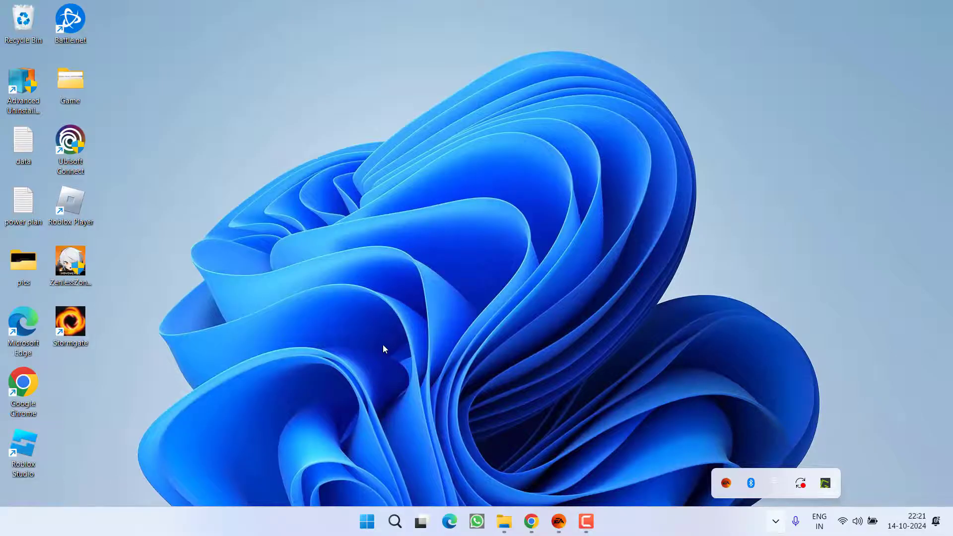
{"action": "key", "text": "super"}
{"action": "type", "text": "steam"}
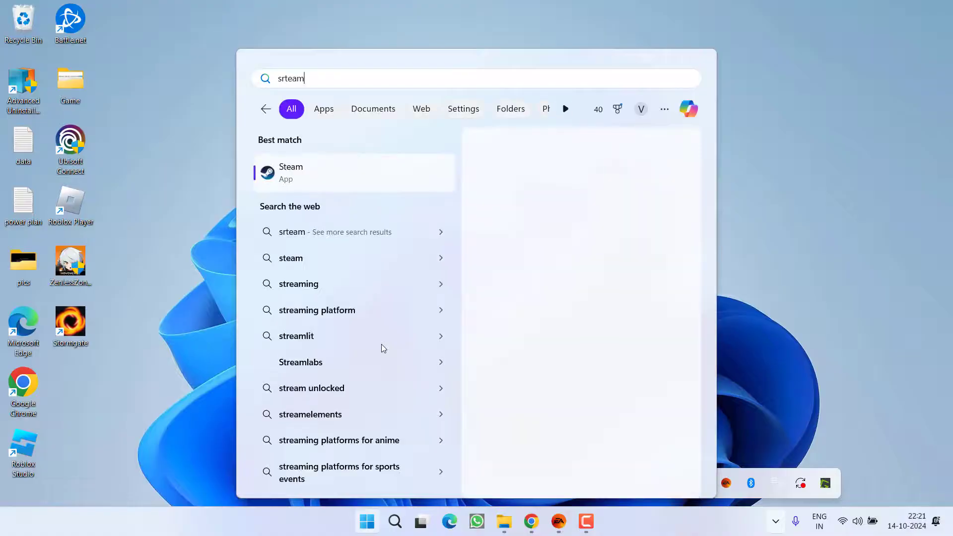
{"action": "key", "text": "Return"}
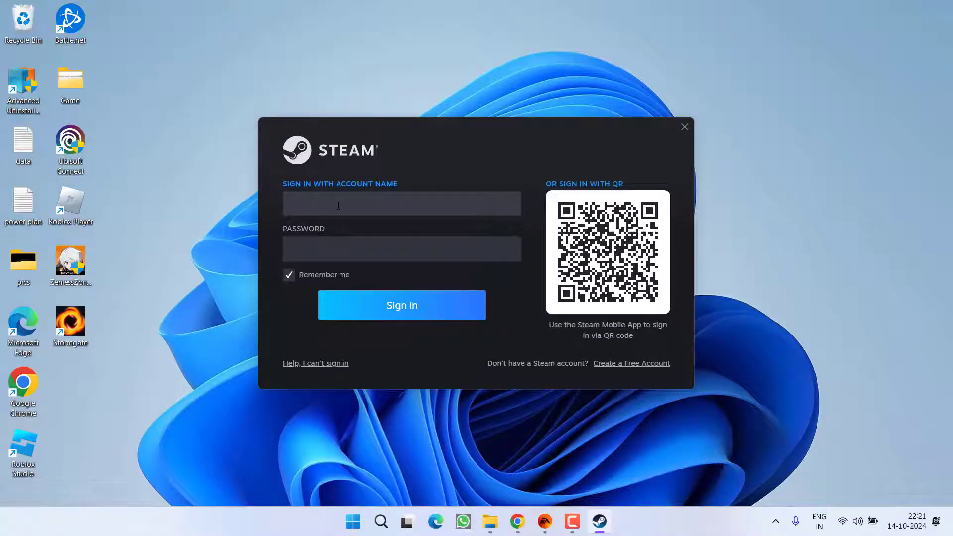
- Sign in to Steam with the account name and password, then go to the Library
{"action": "left_click", "coordinate": [338, 206]}
{"action": "key", "text": "Return"}
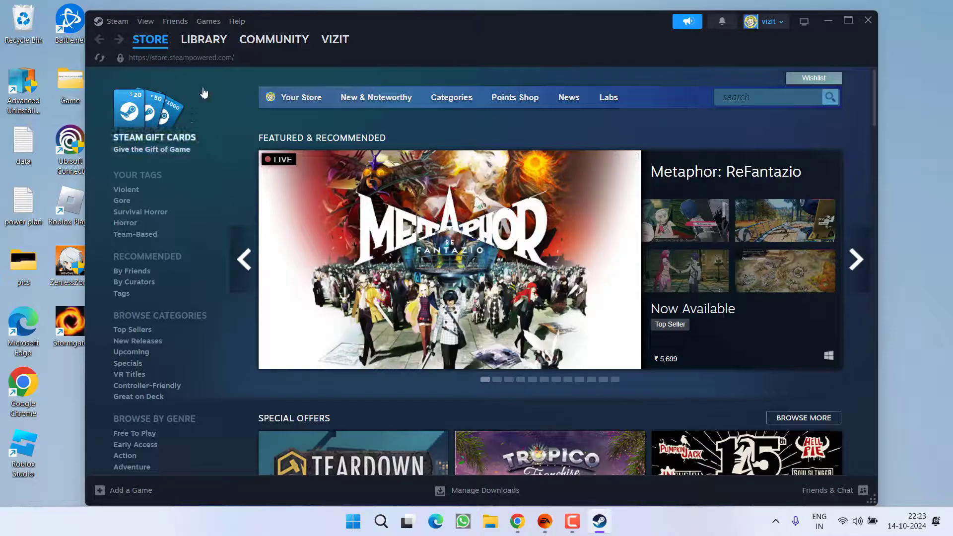
{"action": "mouse_move", "coordinate": [209, 39]}
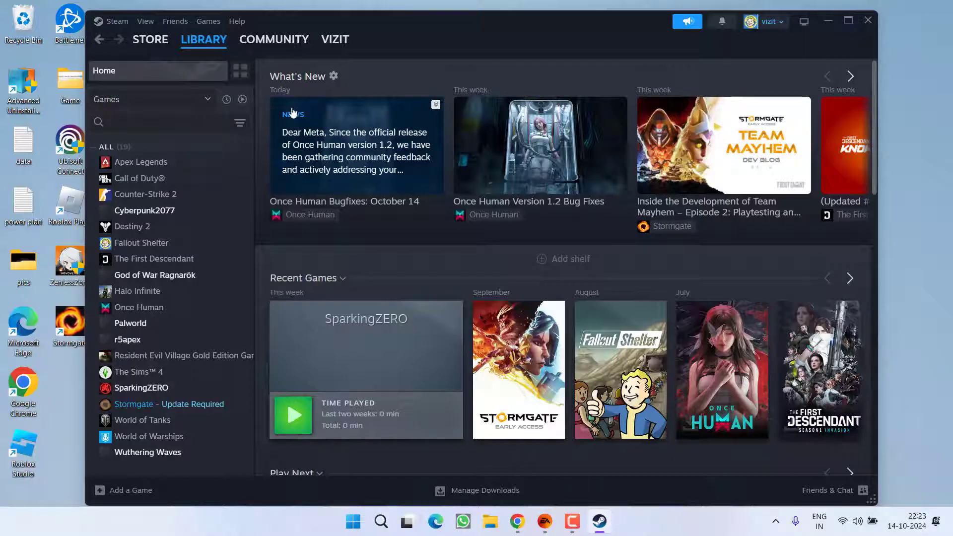
- Bring the EA app forward, browse its games list, and open the friends and account status panel
{"action": "left_click", "coordinate": [544, 521]}
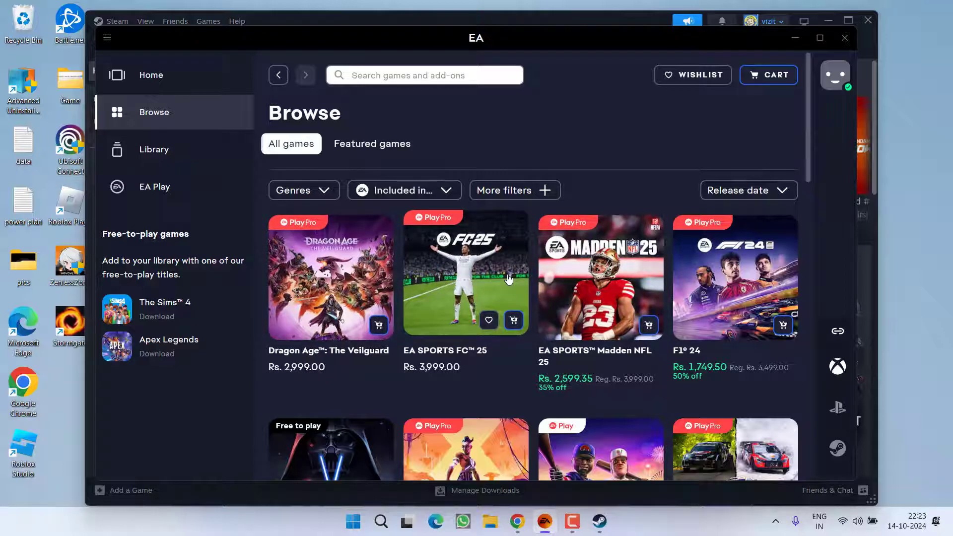
{"action": "scroll", "coordinate": [507, 278], "scroll_direction": "down", "scroll_amount": 6}
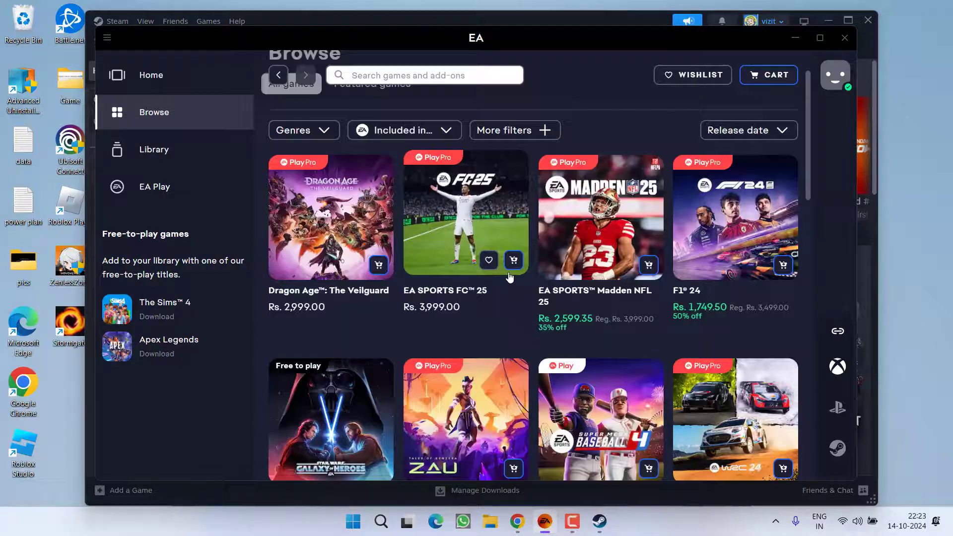
{"action": "scroll", "coordinate": [497, 257], "scroll_direction": "down", "scroll_amount": 3}
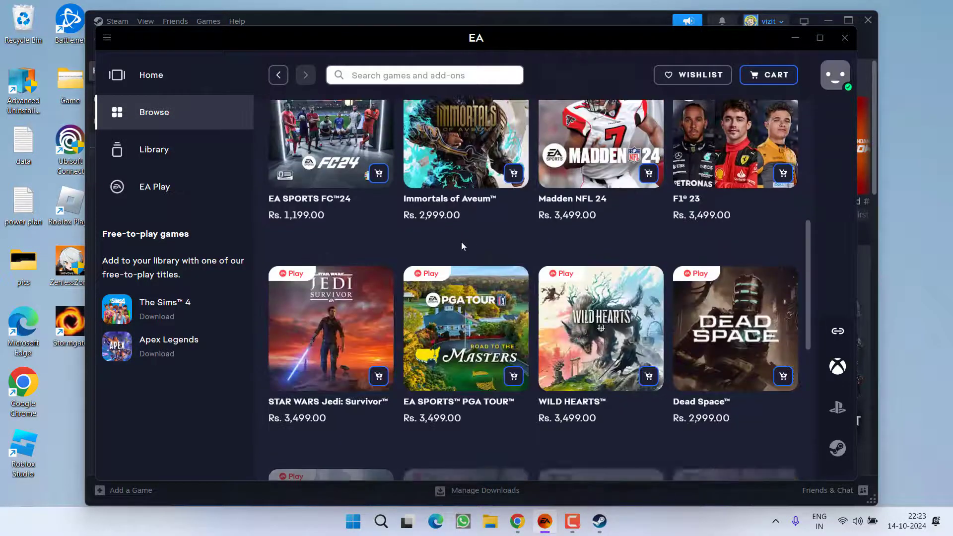
{"action": "scroll", "coordinate": [522, 234], "scroll_direction": "up", "scroll_amount": 9}
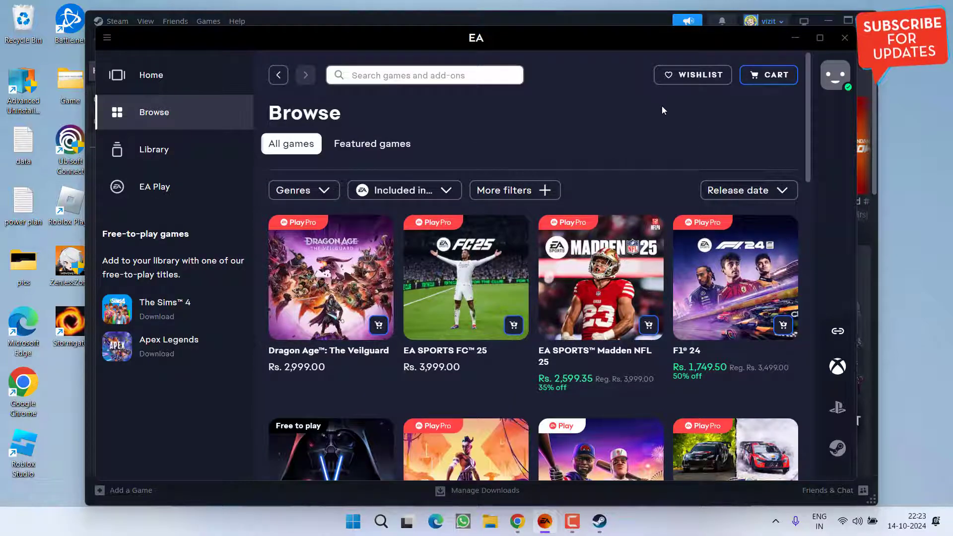
{"action": "left_click", "coordinate": [833, 79]}
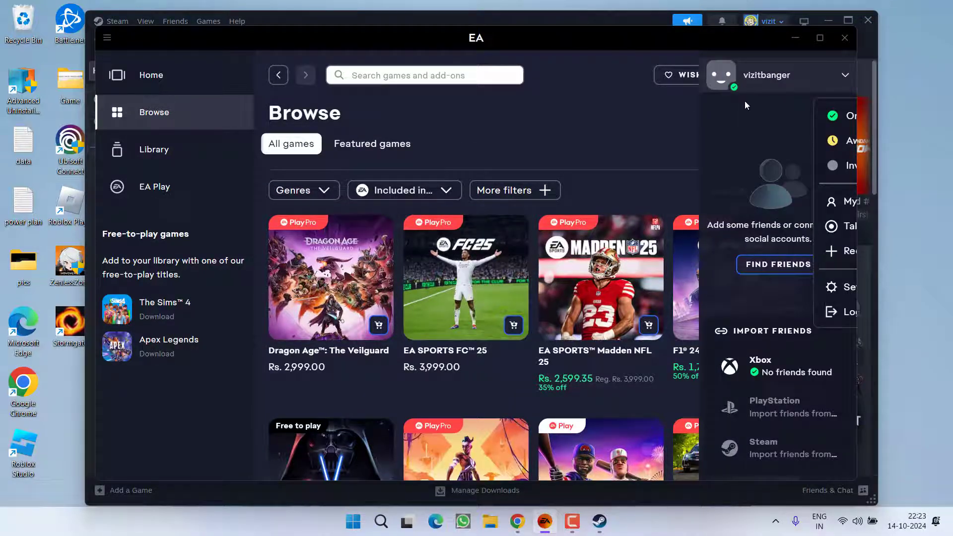
- Close the EA app and open Stormgate's local files via Manage > Browse local files
{"action": "left_click", "coordinate": [844, 38]}
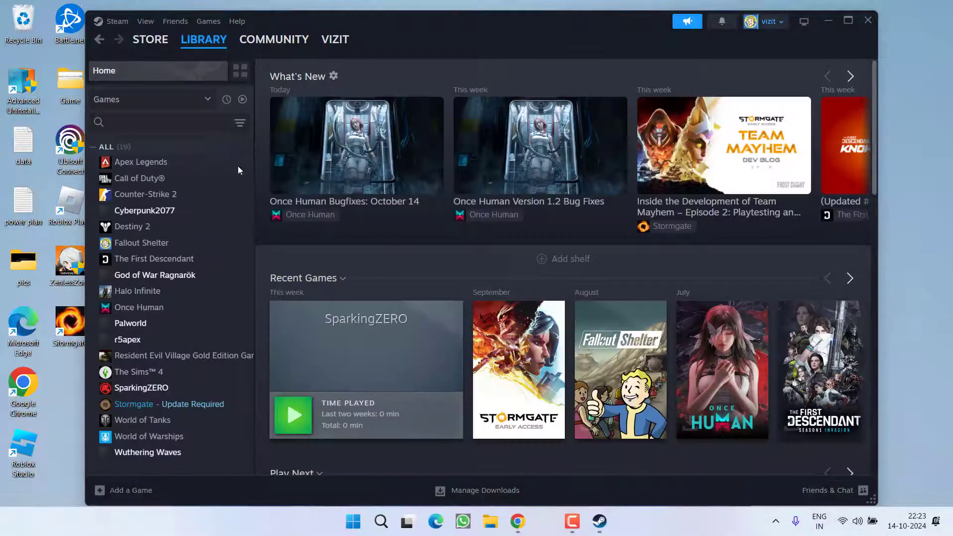
{"action": "right_click", "coordinate": [160, 402]}
{"action": "mouse_move", "coordinate": [208, 367]}
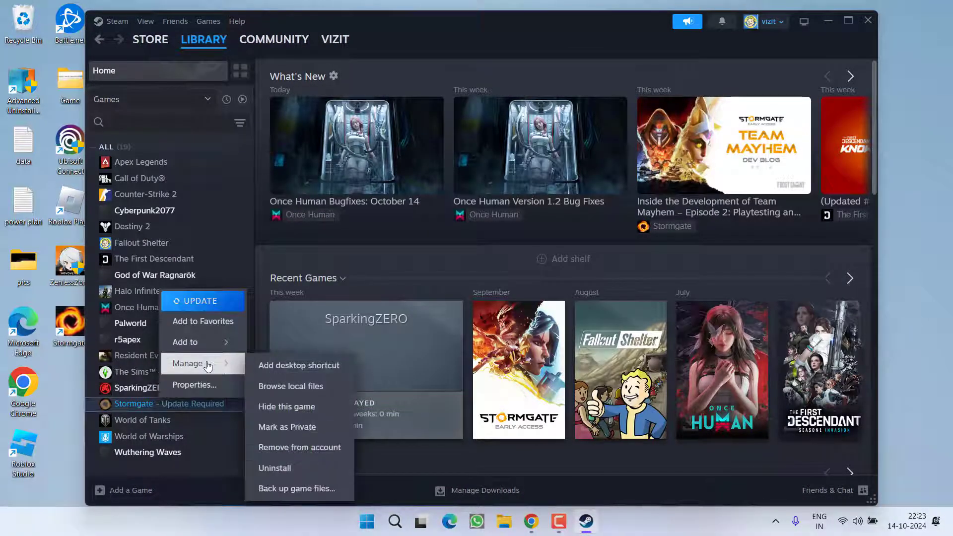
{"action": "left_click", "coordinate": [289, 387]}
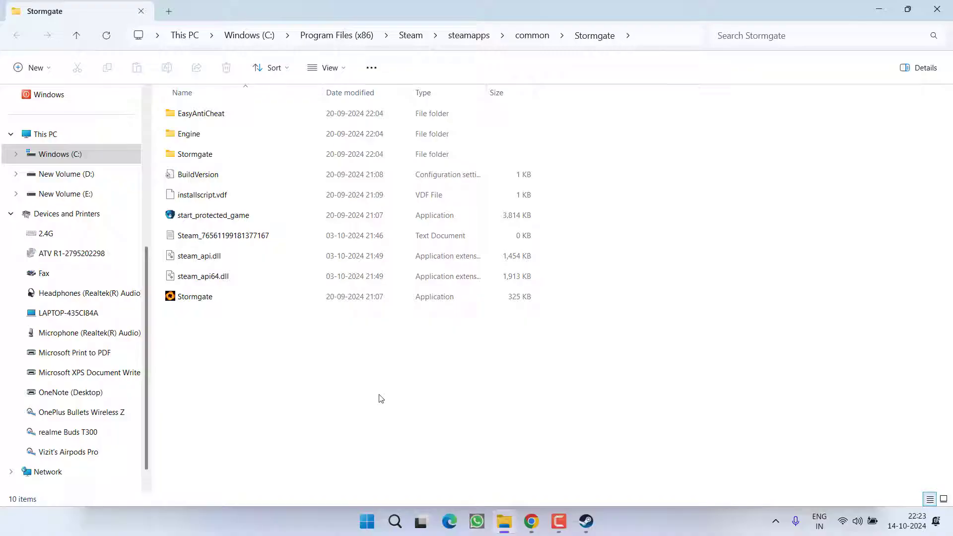
- Search the Stormgate install folder for 'eaapplauncher'
{"action": "left_click", "coordinate": [809, 32]}
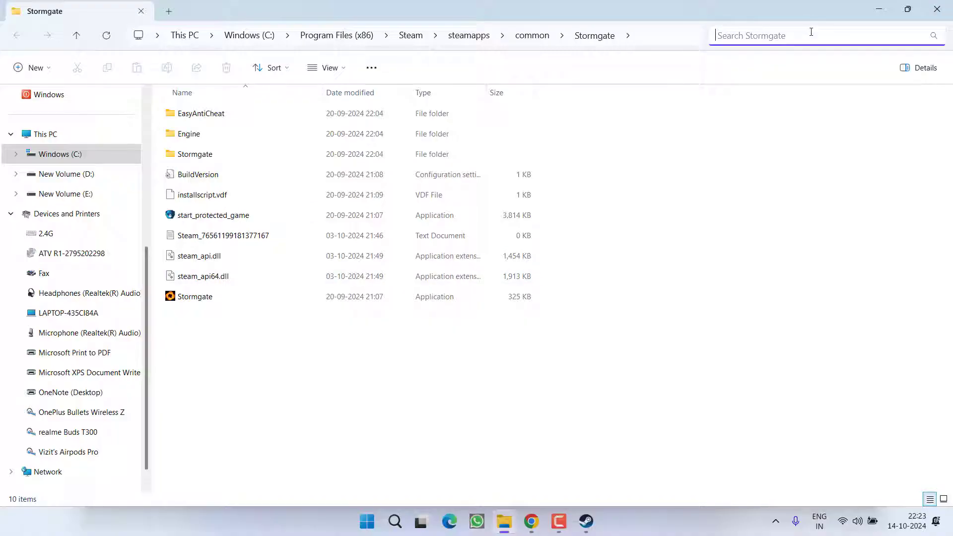
{"action": "type", "text": "eaap"}
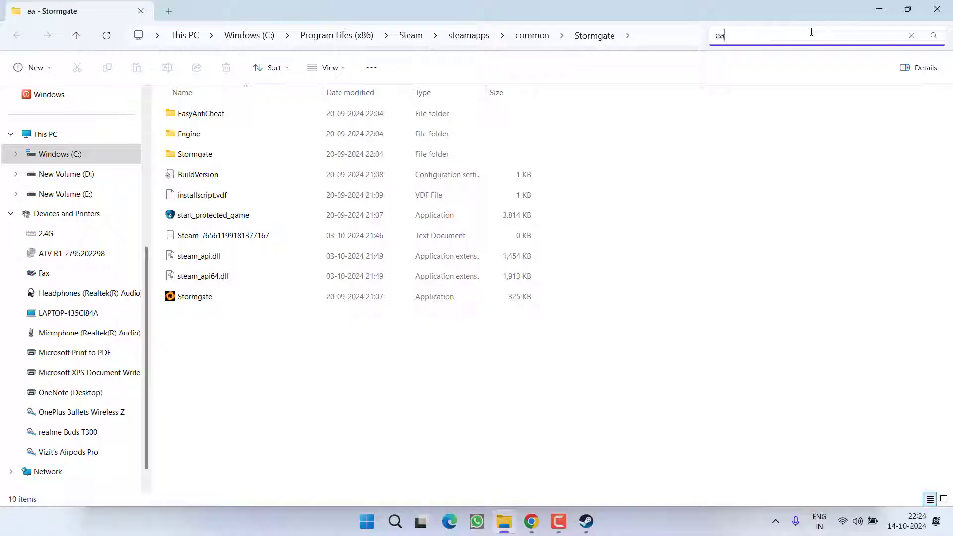
{"action": "key", "text": "BackSpace"}
{"action": "key", "text": "BackSpace"}
{"action": "type", "text": "a"}
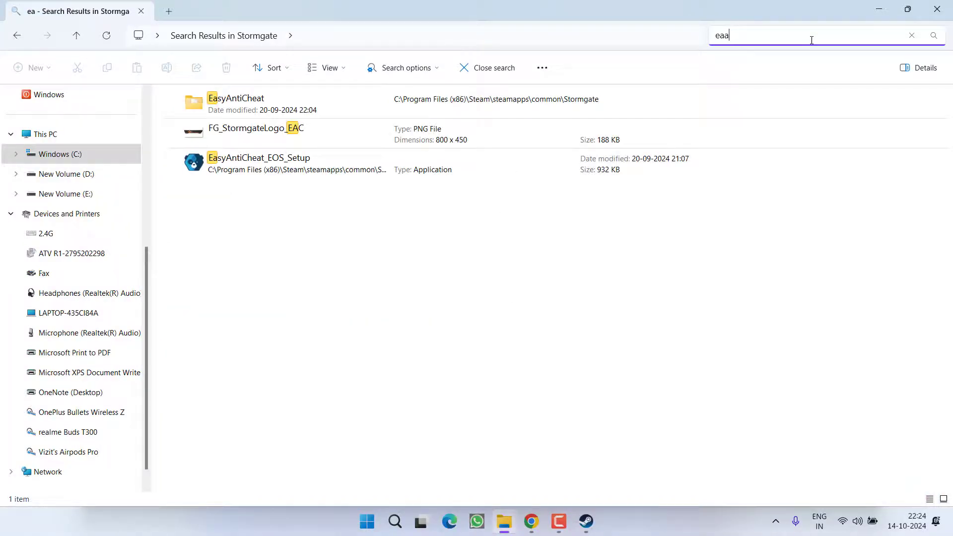
{"action": "type", "text": "pplauncher"}
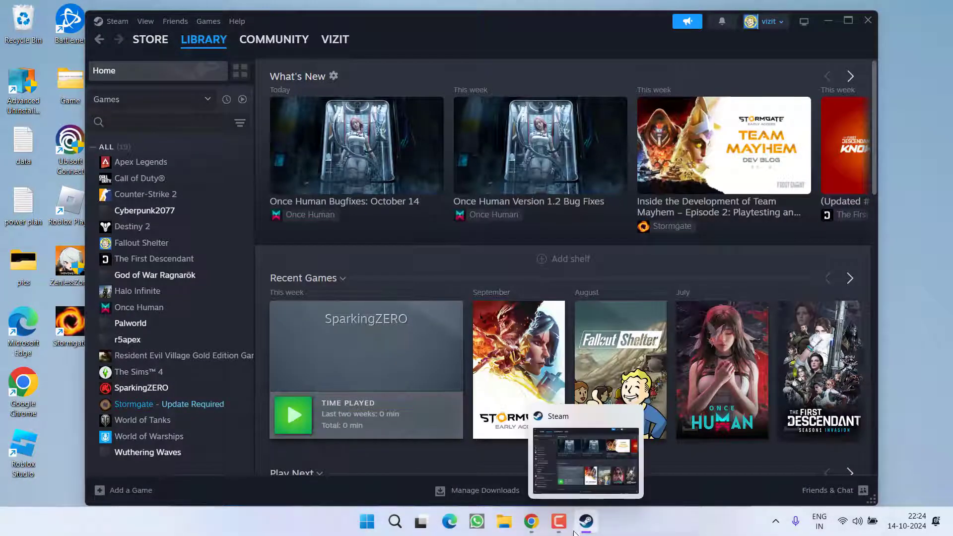
- Open the EA app from the tray, minimize it, and restore the Steam library
{"action": "left_click", "coordinate": [769, 522]}
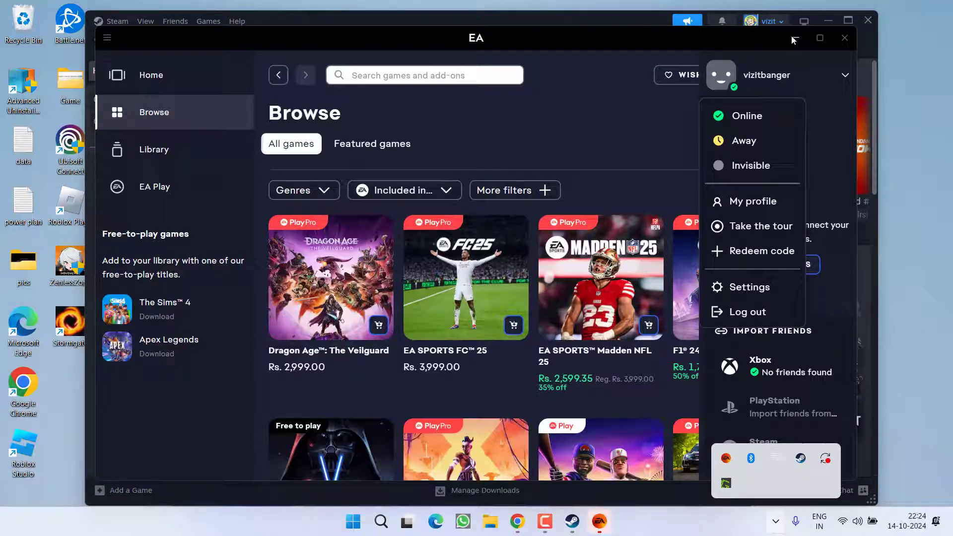
{"action": "left_click", "coordinate": [794, 38]}
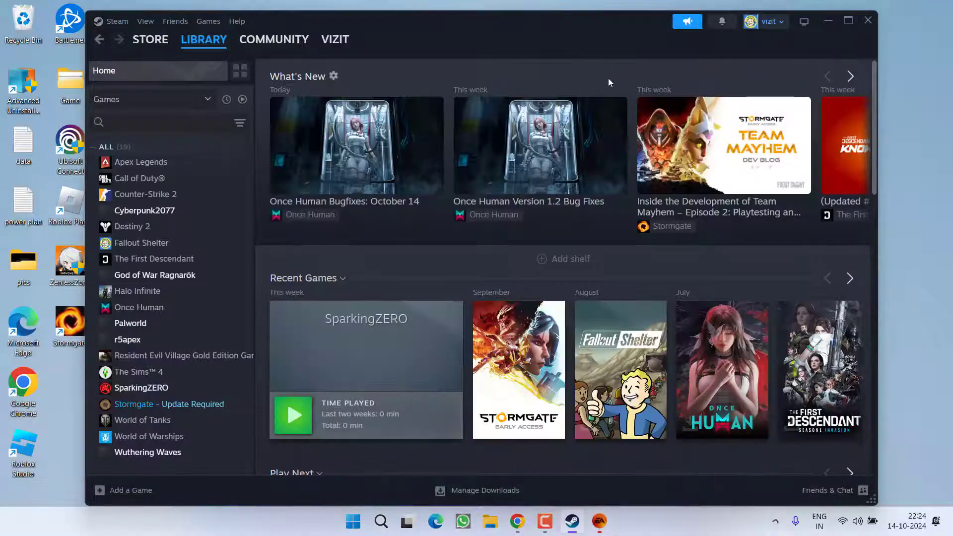
{"action": "left_click", "coordinate": [828, 21]}
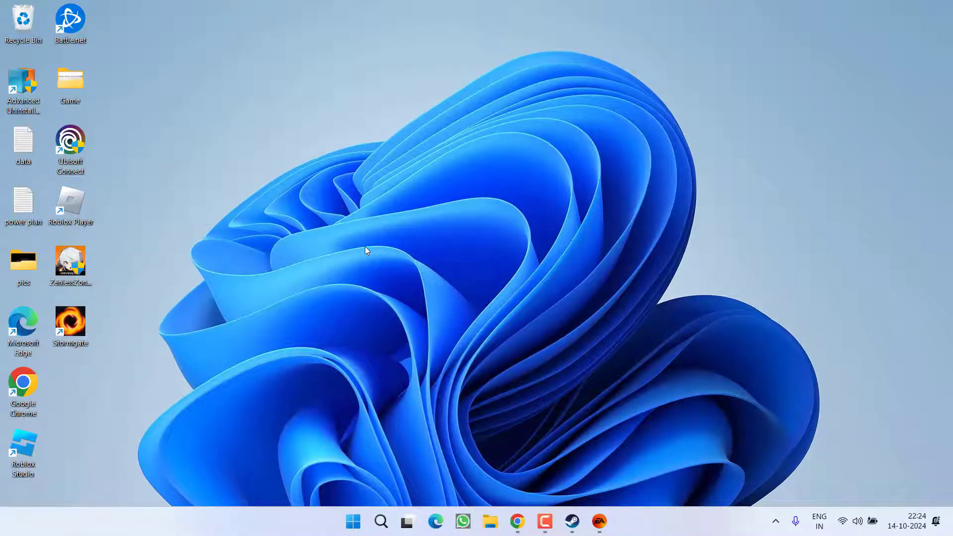
{"action": "left_click", "coordinate": [572, 522]}
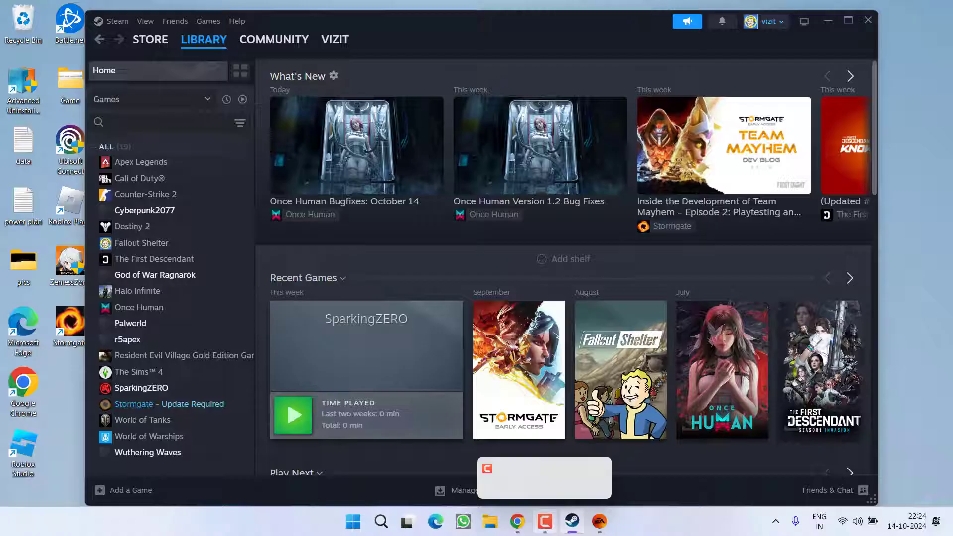
- Browse Stormgate's local files from Steam and run Stormgate.exe as administrator
{"action": "right_click", "coordinate": [147, 403]}
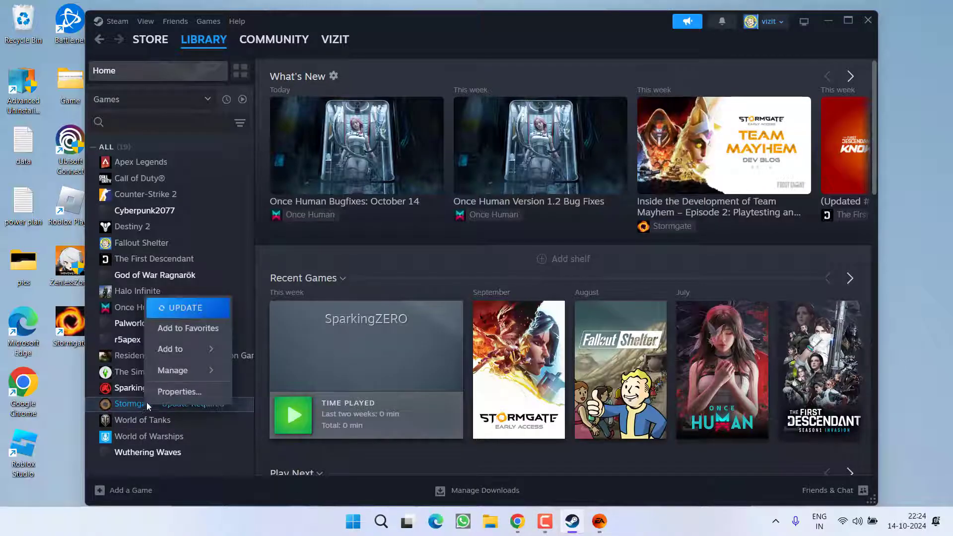
{"action": "mouse_move", "coordinate": [202, 371]}
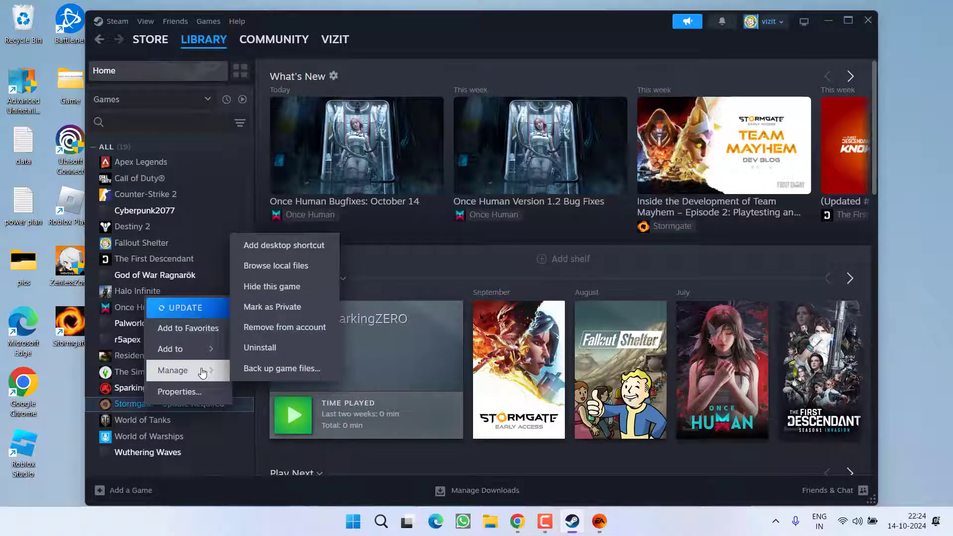
{"action": "left_click", "coordinate": [268, 274]}
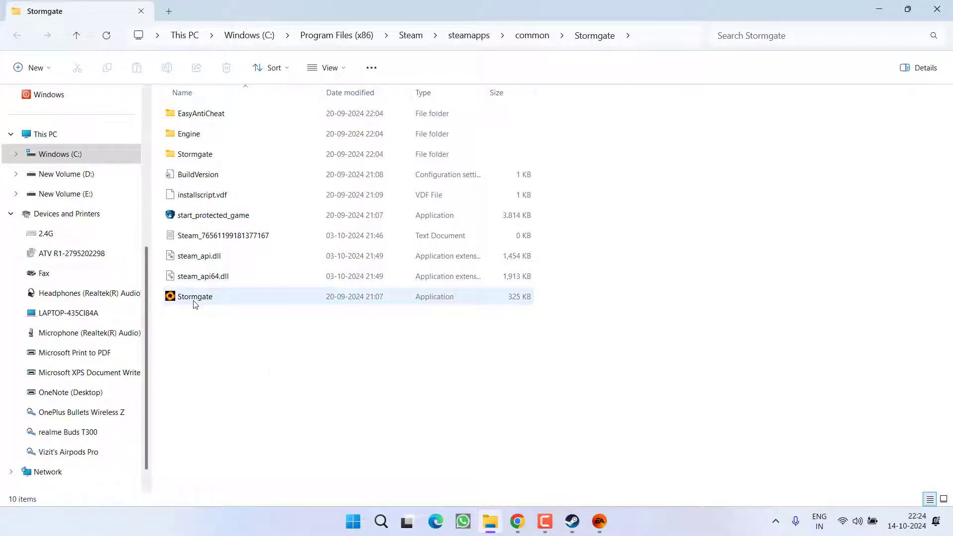
{"action": "left_click", "coordinate": [194, 299]}
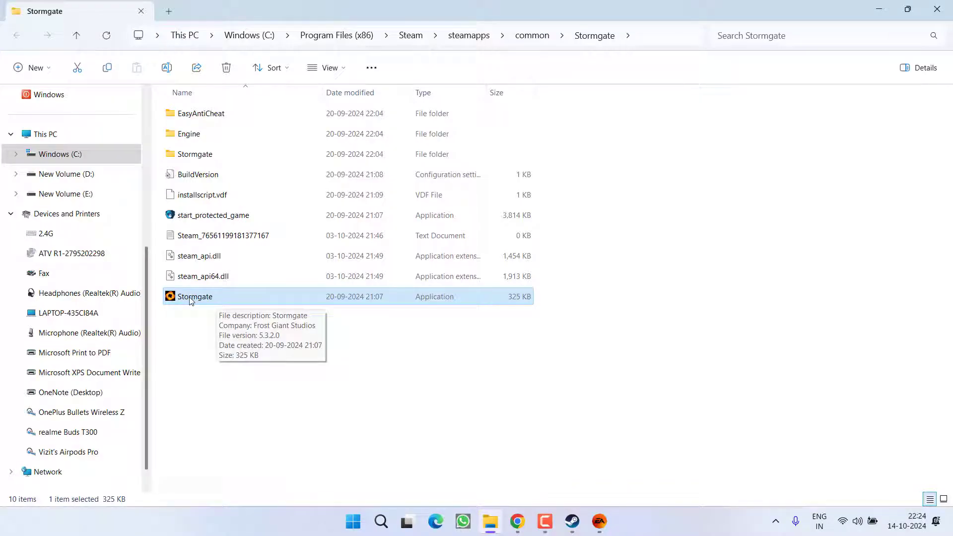
{"action": "right_click", "coordinate": [189, 300]}
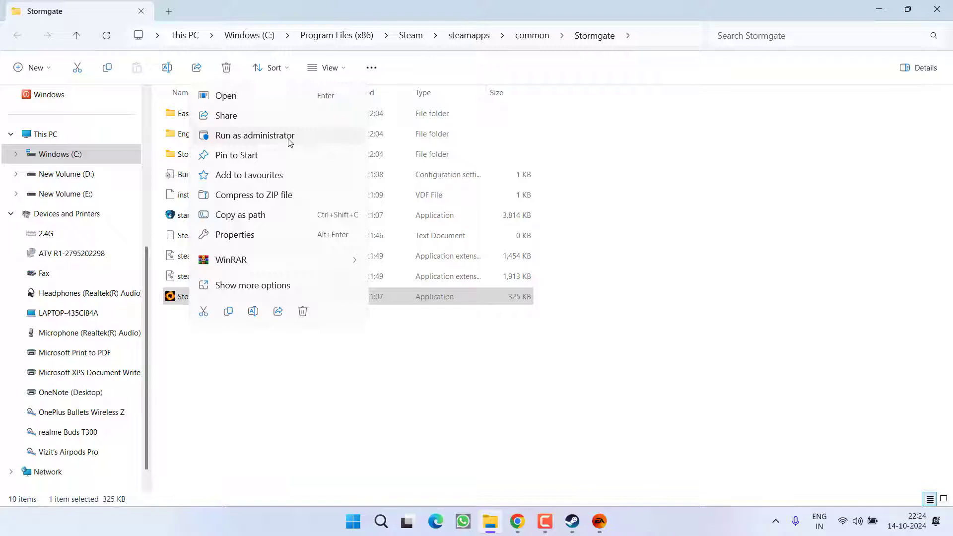
{"action": "left_click", "coordinate": [240, 321]}
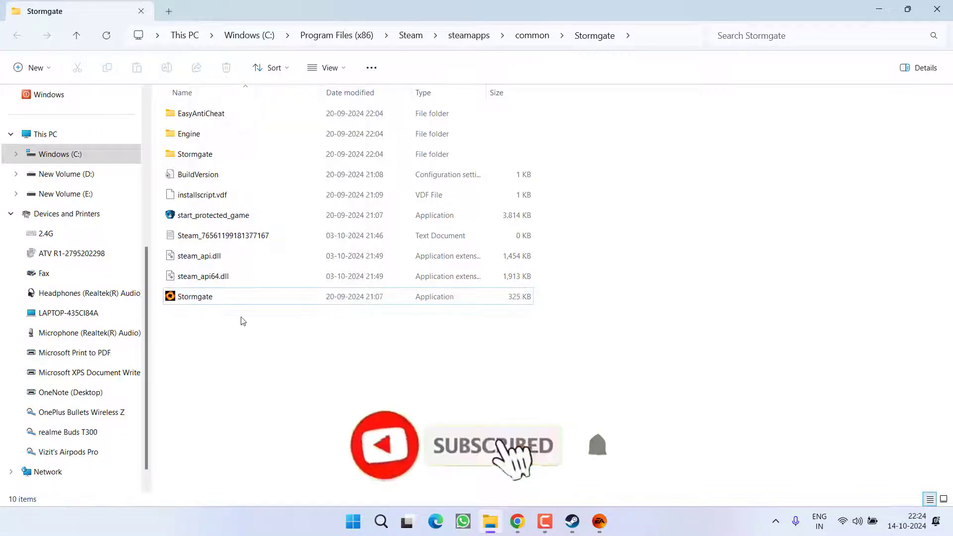
- Open Stormgate's Steam Properties, clear the Launch Options field, and close the window
{"action": "left_click", "coordinate": [945, 9]}
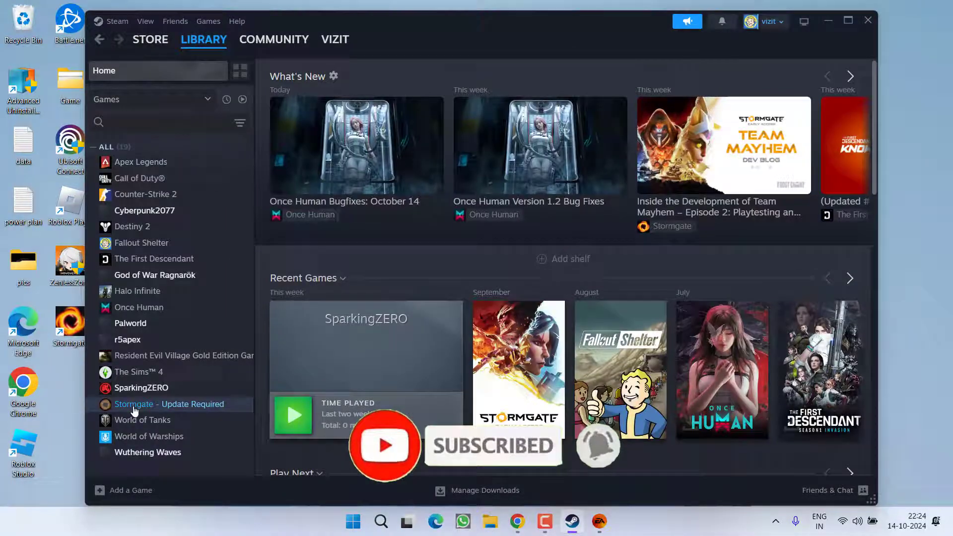
{"action": "right_click", "coordinate": [137, 406]}
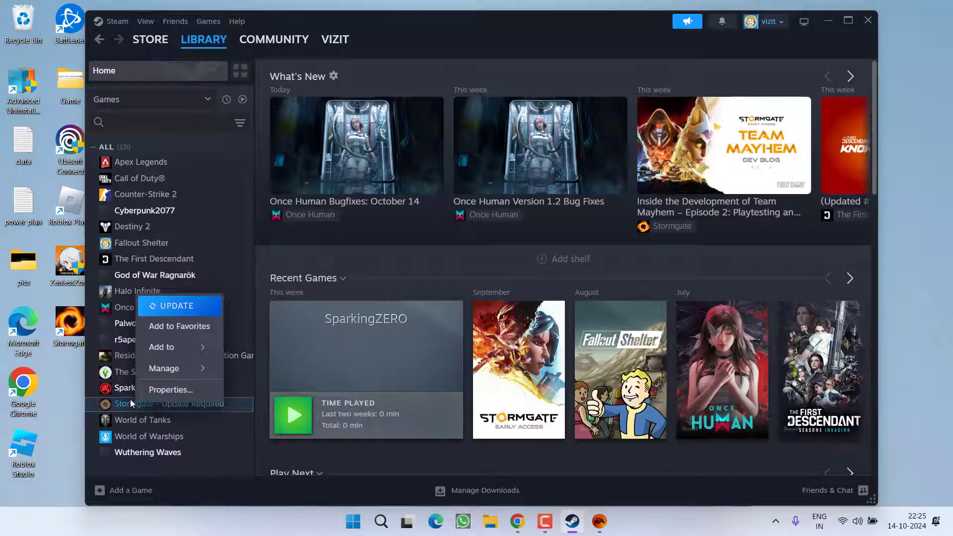
{"action": "left_click", "coordinate": [171, 389]}
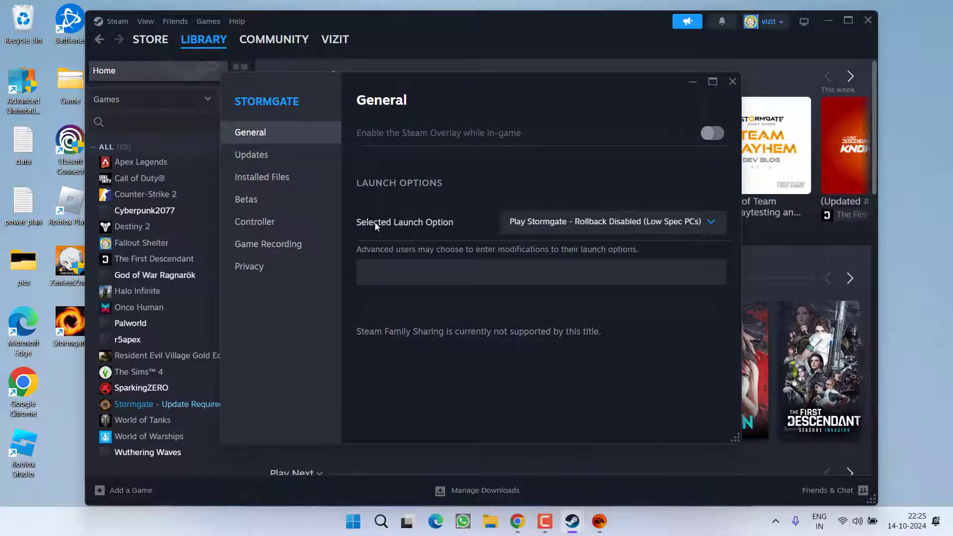
{"action": "left_click", "coordinate": [432, 272]}
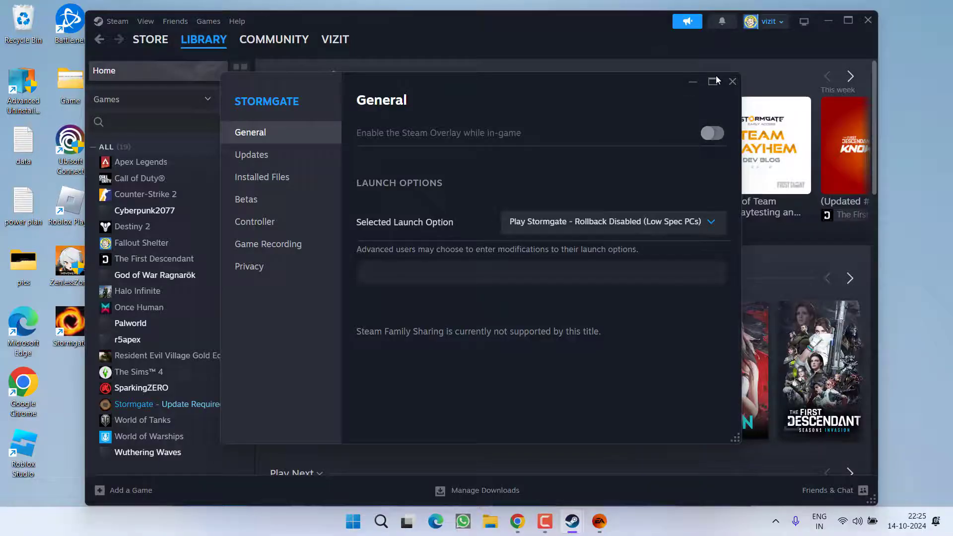
{"action": "left_click", "coordinate": [732, 81]}
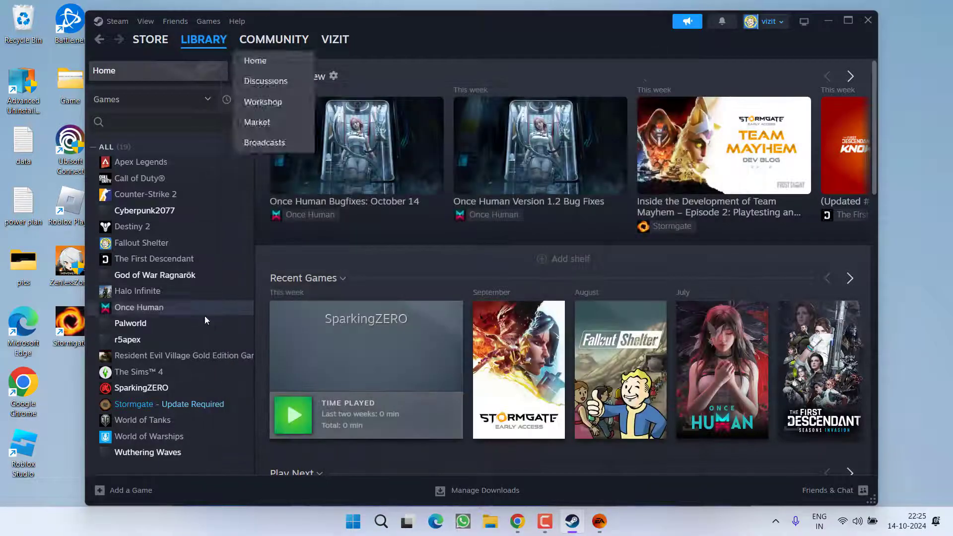
{"action": "right_click", "coordinate": [184, 406]}
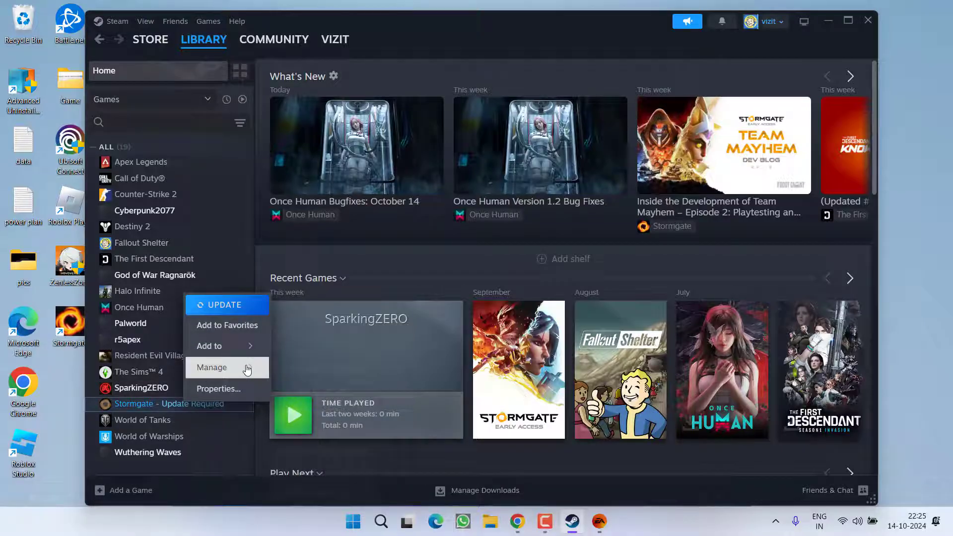
{"action": "mouse_move", "coordinate": [244, 367]}
{"action": "left_click", "coordinate": [314, 390]}
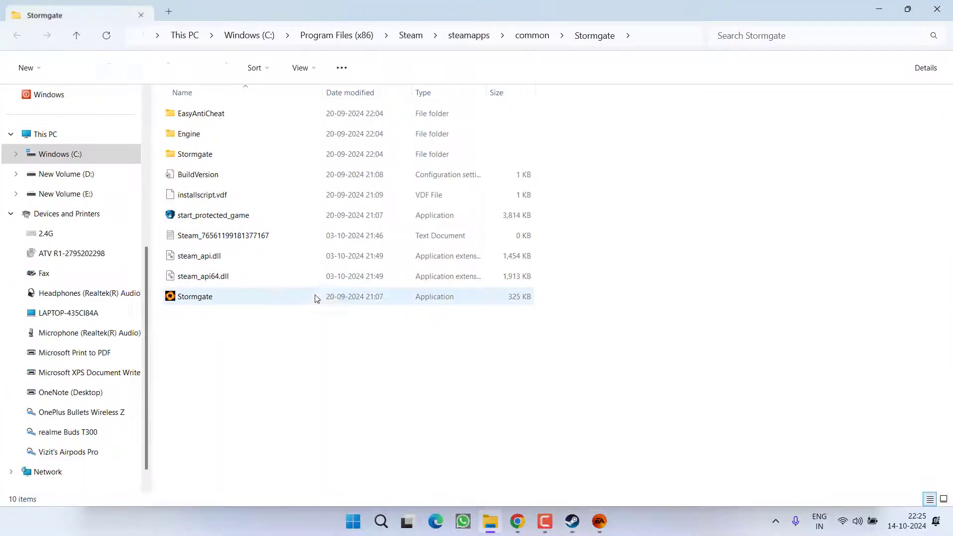
{"action": "left_click", "coordinate": [201, 297]}
{"action": "right_click", "coordinate": [200, 298]}
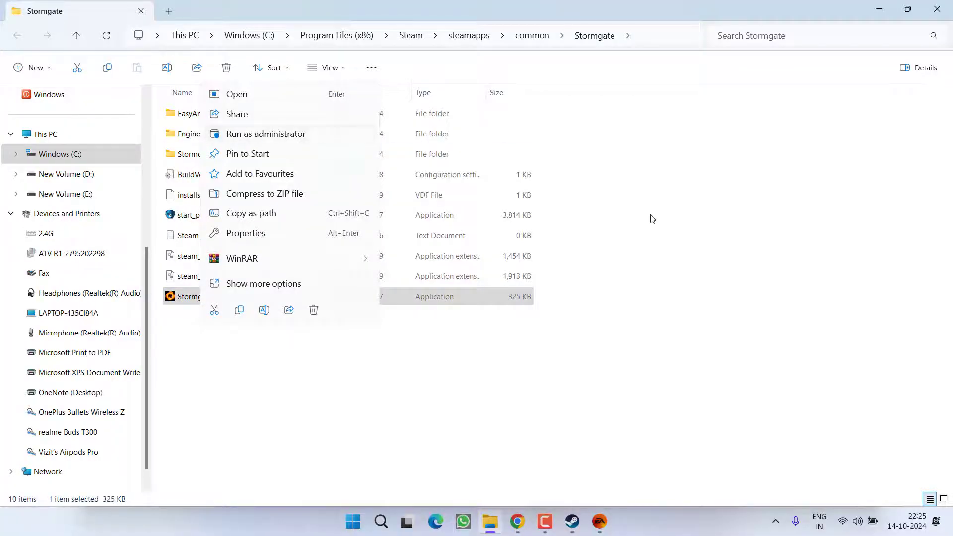
{"action": "key", "text": "Escape"}
{"action": "left_click", "coordinate": [937, 9]}
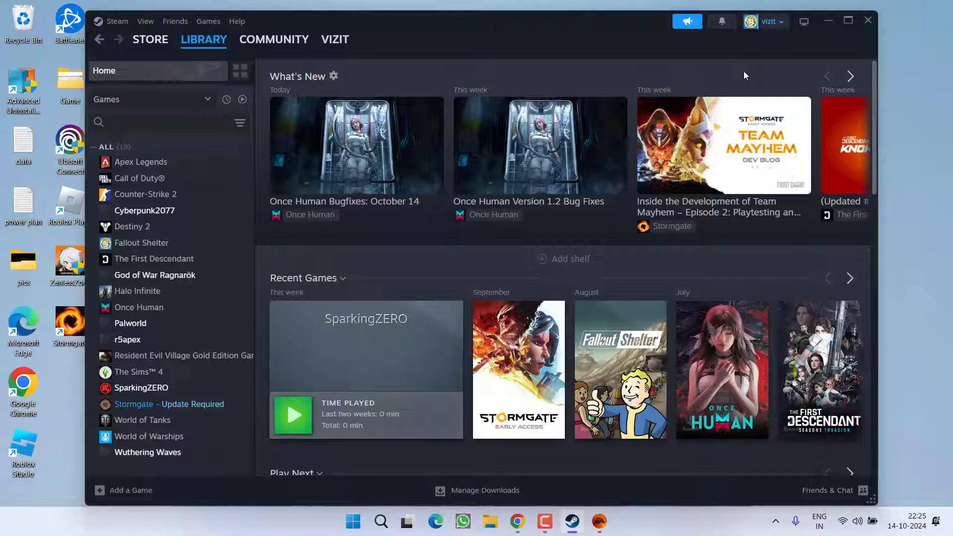
- Launch Windows Security from Start and open Protection history
{"action": "mouse_move", "coordinate": [565, 317]}
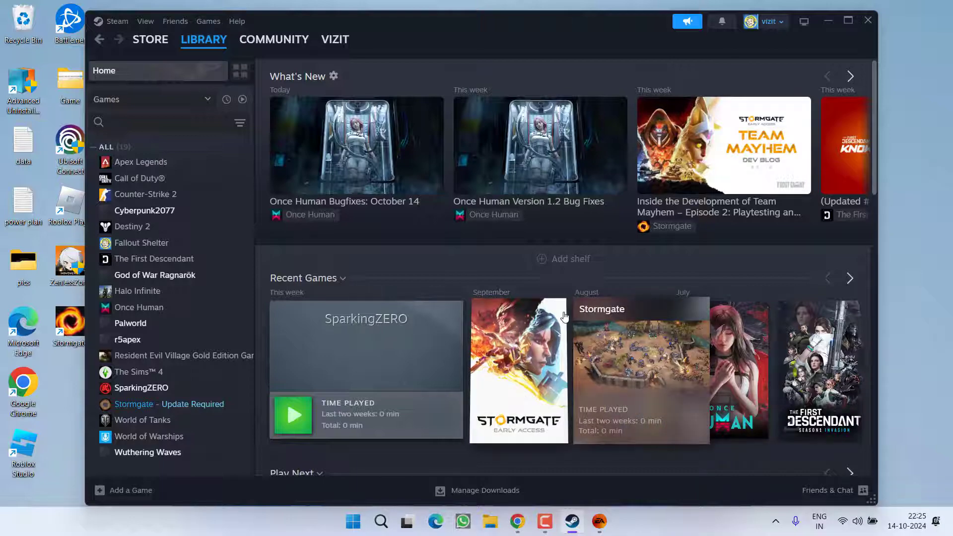
{"action": "key", "text": "super"}
{"action": "type", "text": "windows"}
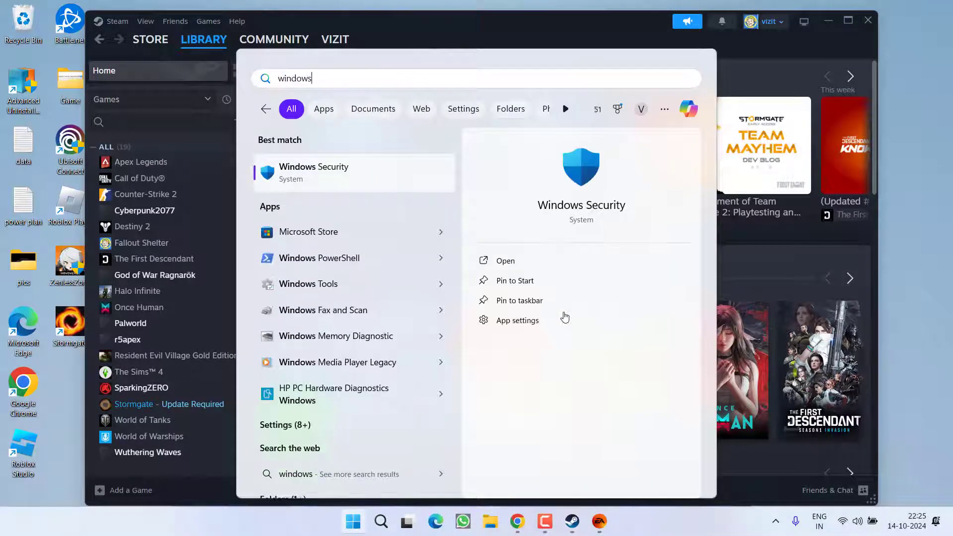
{"action": "key", "text": "Return"}
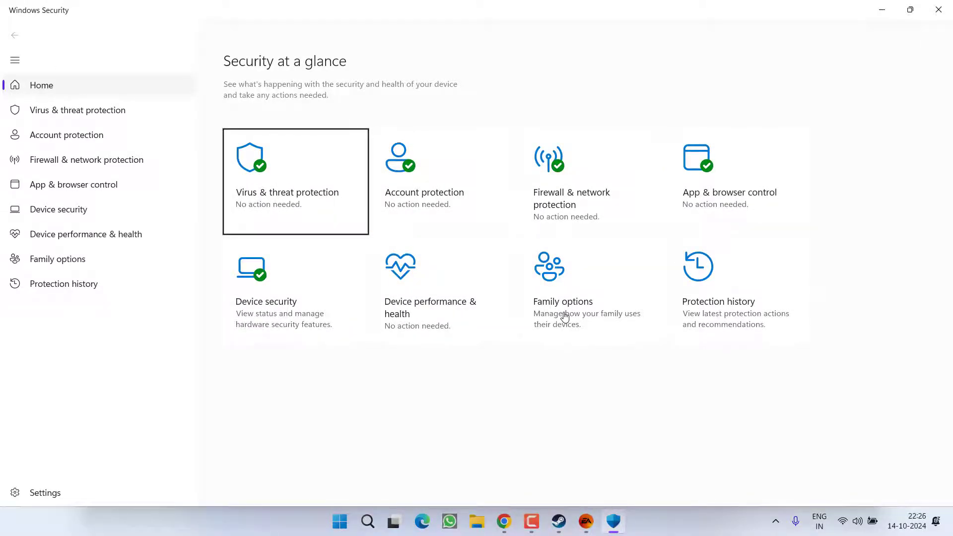
{"action": "left_click", "coordinate": [769, 313]}
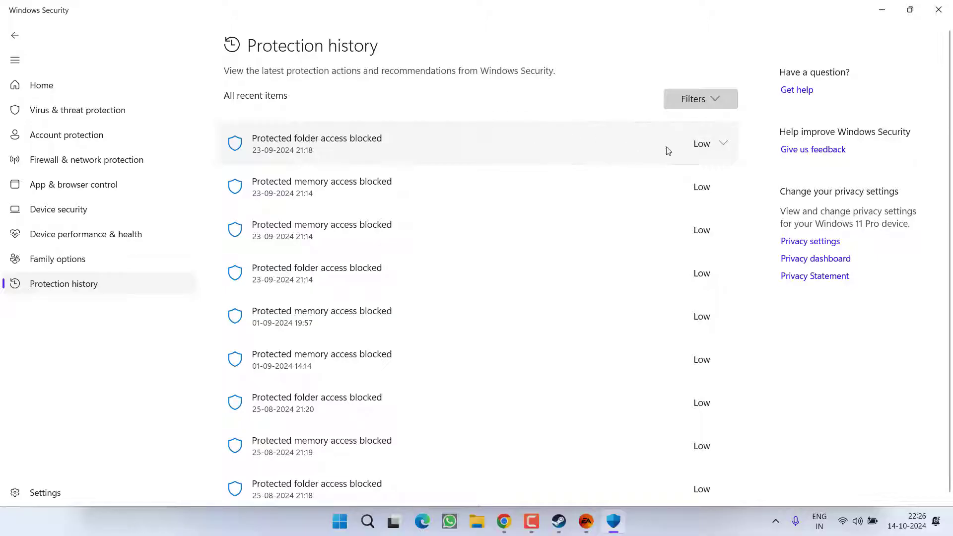
- Inspect the blocked Engine.exe folder-access entry and its Actions, then close Windows Security
{"action": "left_click", "coordinate": [725, 149]}
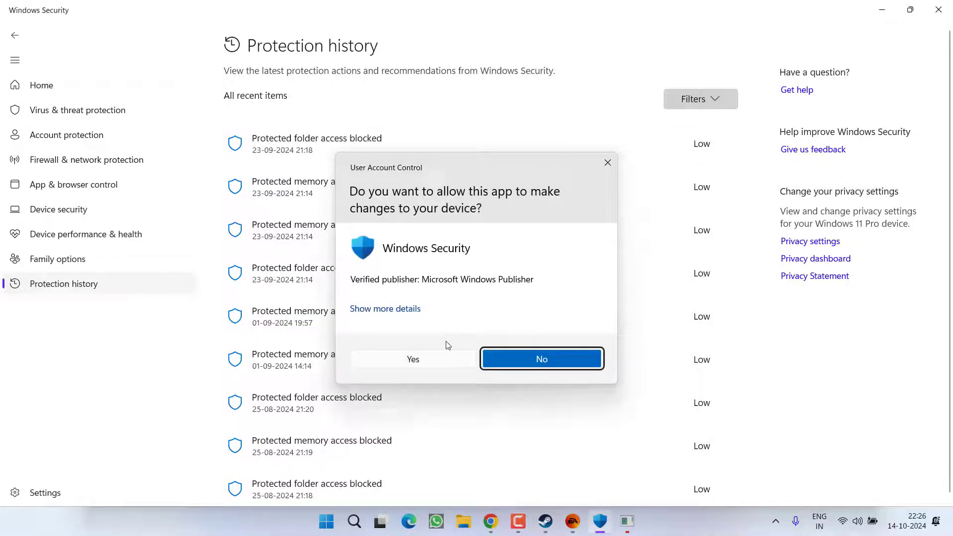
{"action": "left_click", "coordinate": [441, 355]}
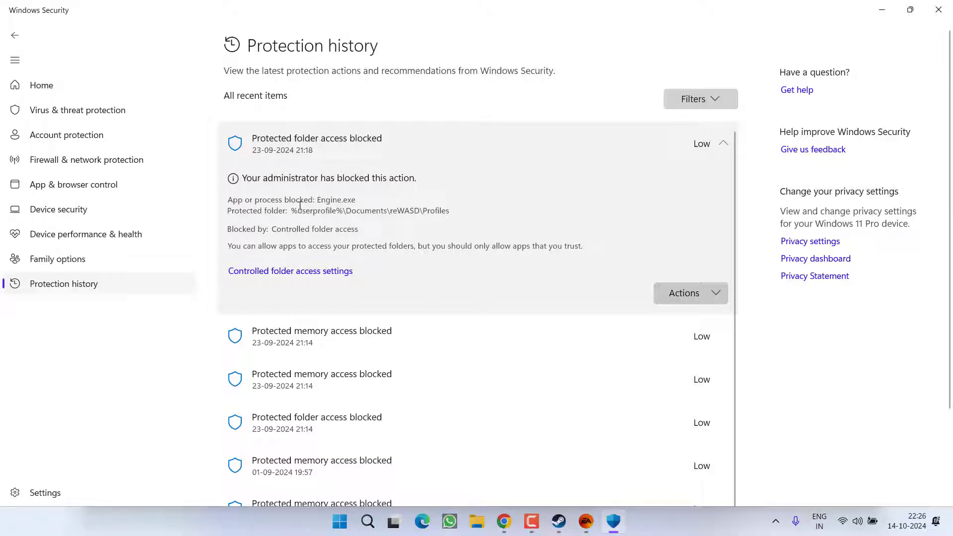
{"action": "left_click_drag", "start_coordinate": [321, 200], "coordinate": [356, 200]}
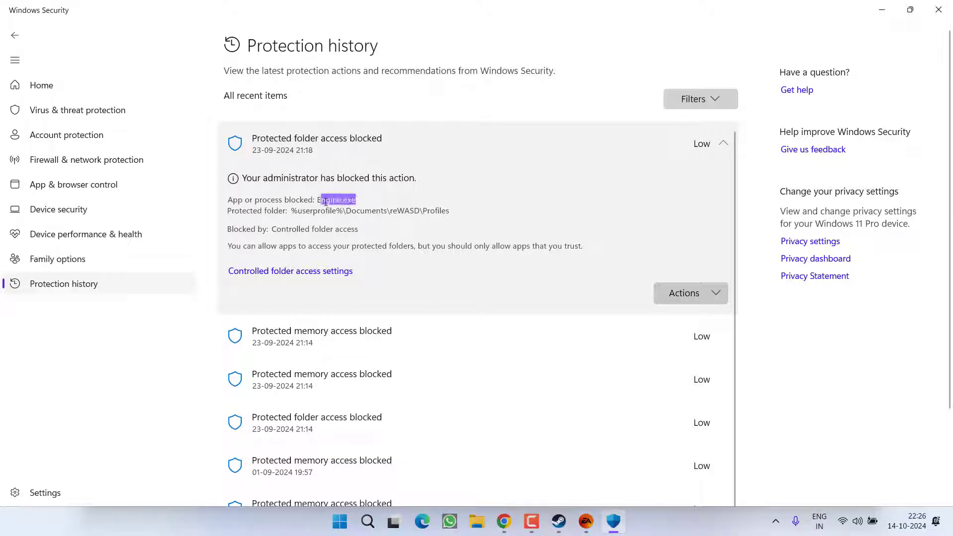
{"action": "left_click", "coordinate": [306, 212]}
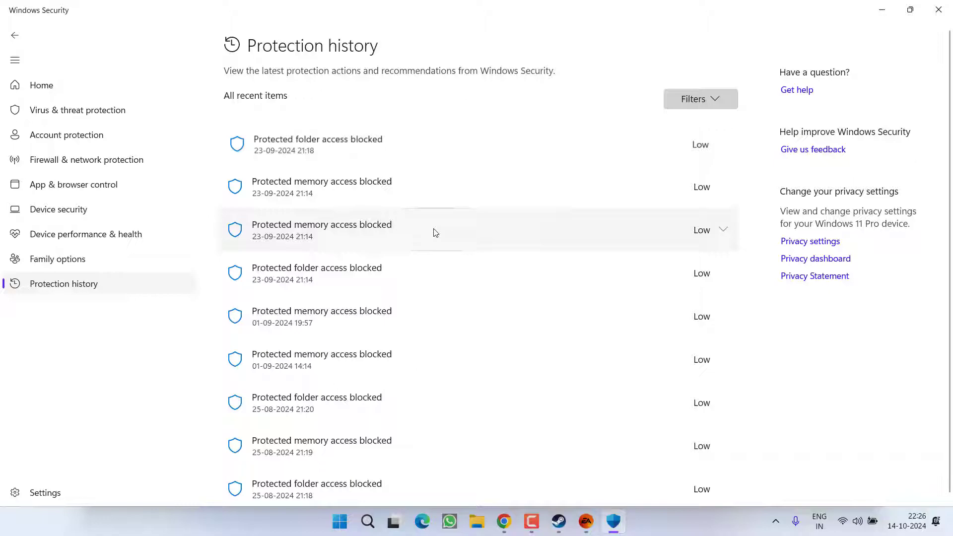
{"action": "left_click", "coordinate": [519, 158]}
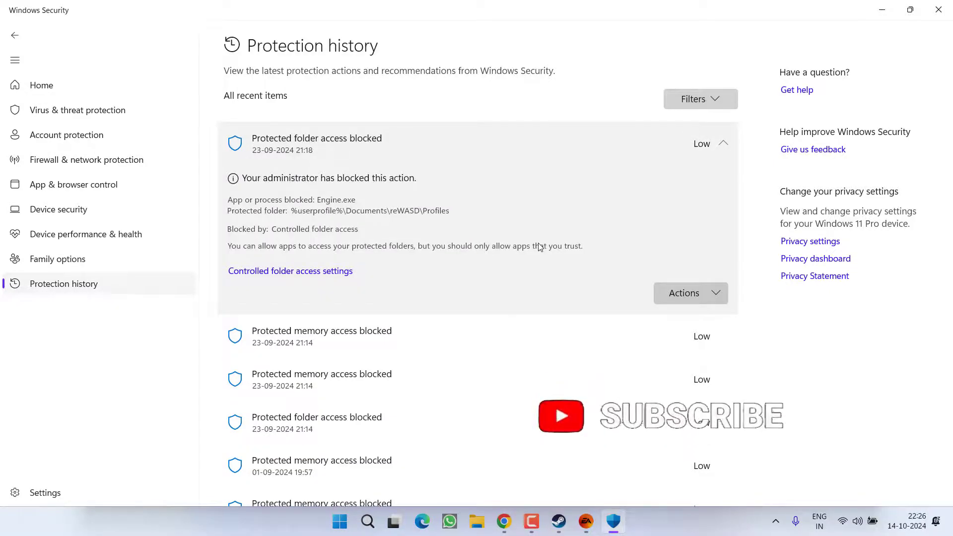
{"action": "left_click", "coordinate": [721, 297]}
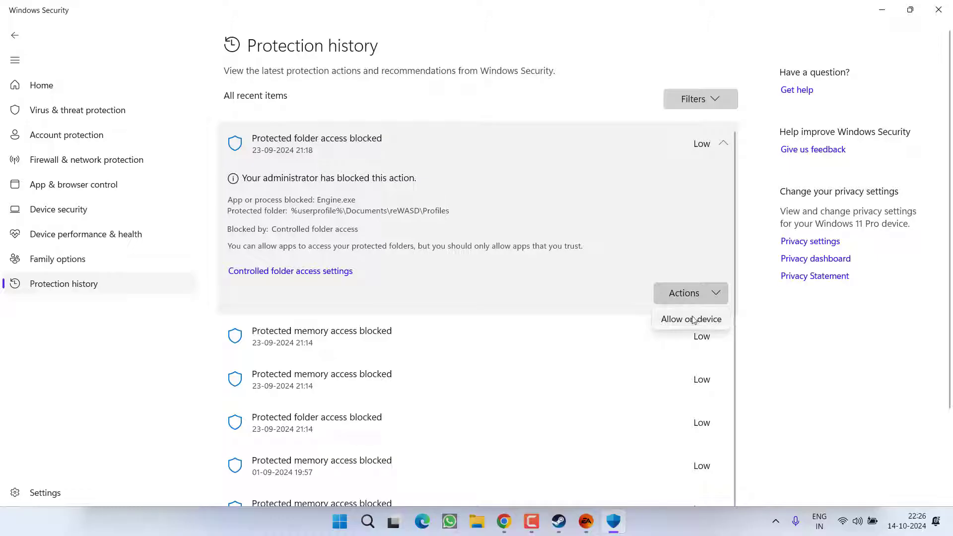
{"action": "left_click", "coordinate": [806, 341]}
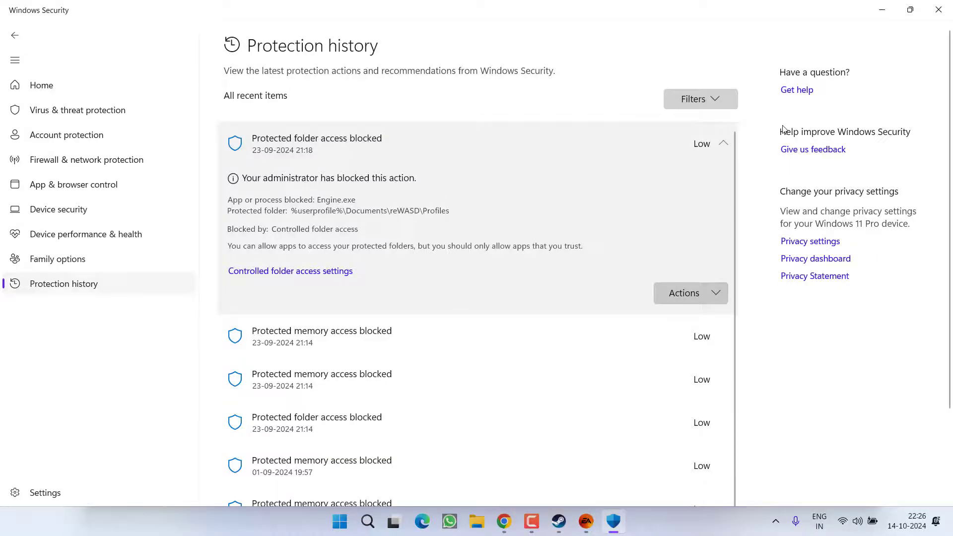
{"action": "left_click", "coordinate": [938, 9]}
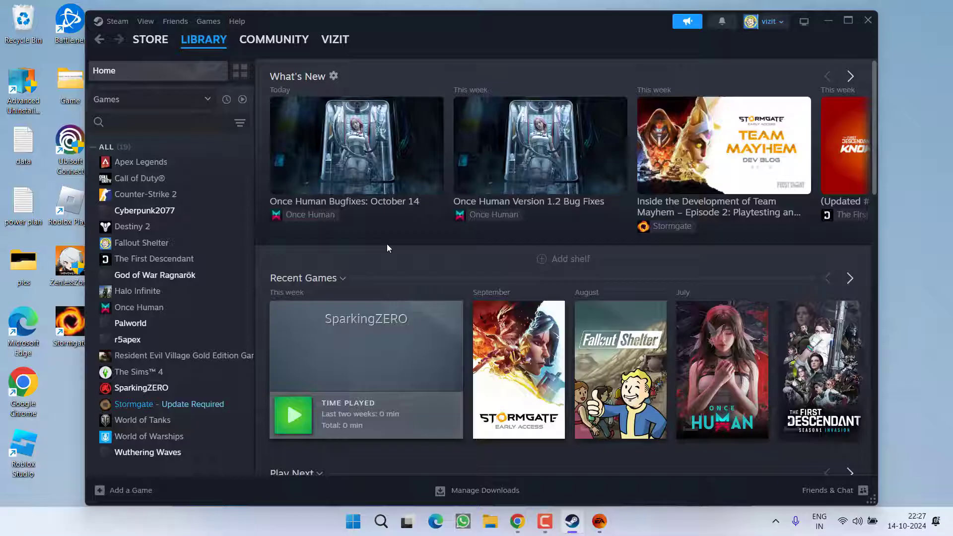
{"action": "right_click", "coordinate": [132, 403]}
{"action": "mouse_move", "coordinate": [196, 373]}
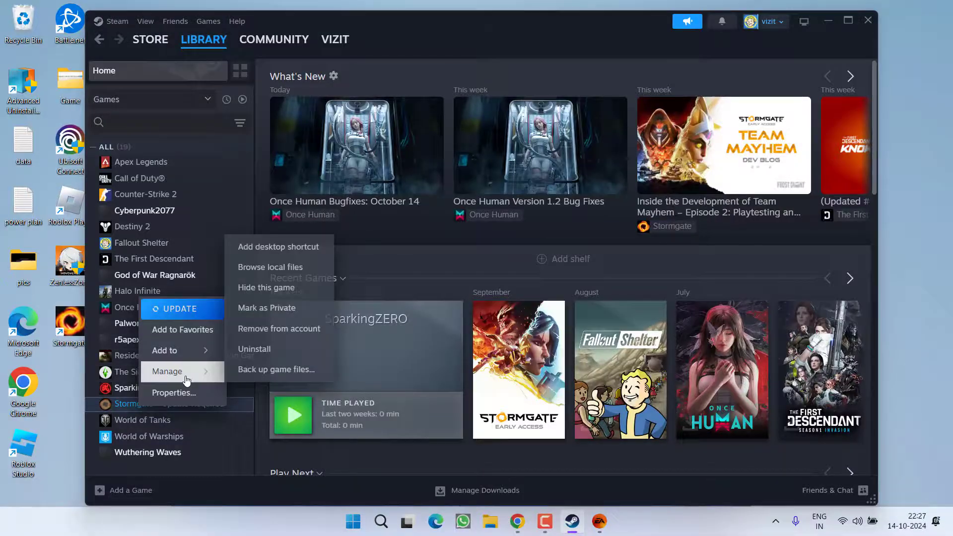
{"action": "left_click", "coordinate": [271, 268]}
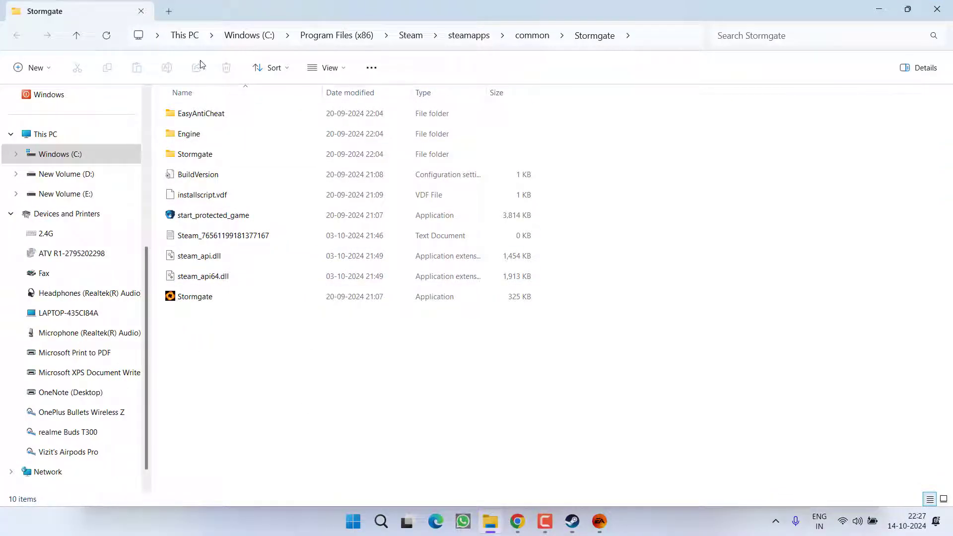
{"action": "left_click_drag", "start_coordinate": [214, 395], "coordinate": [230, 124]}
{"action": "right_click", "coordinate": [222, 117]}
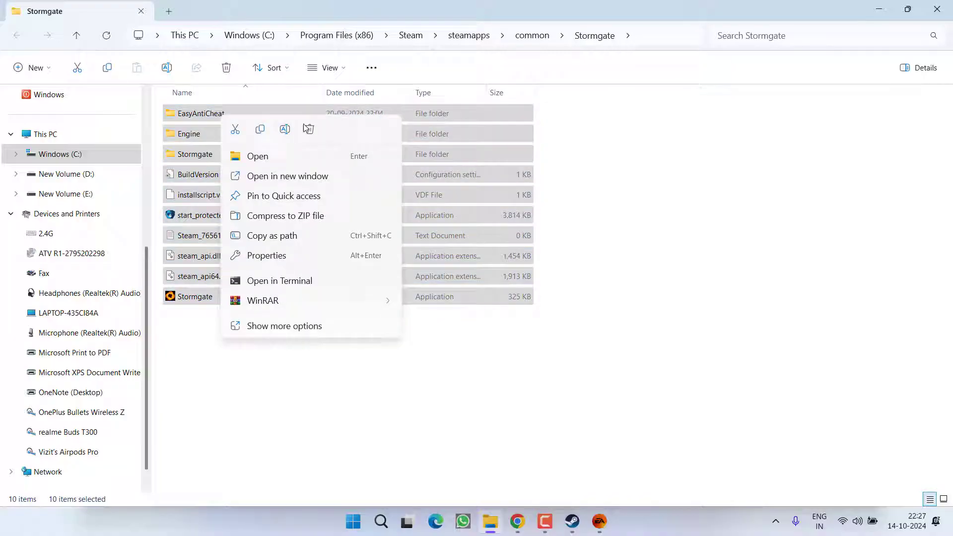
{"action": "left_click", "coordinate": [291, 397]}
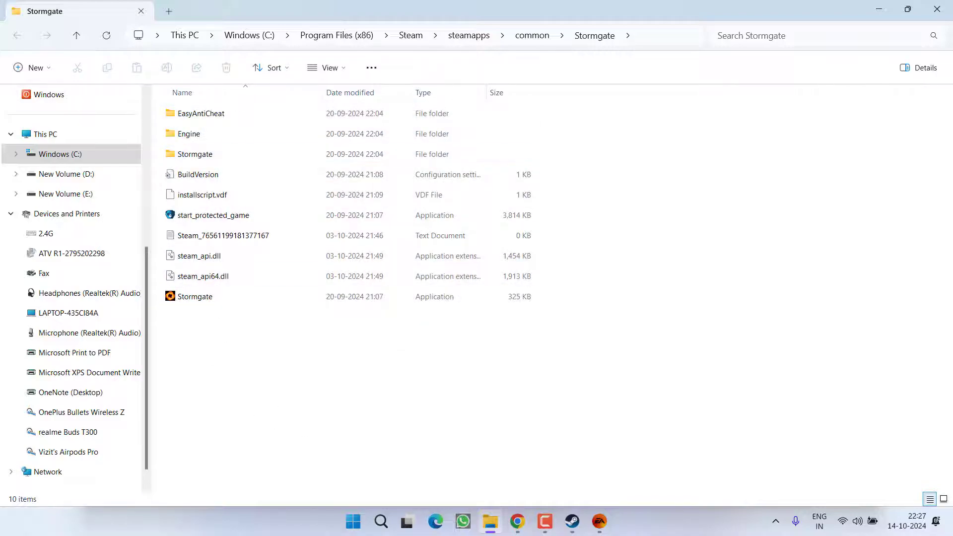
{"action": "key", "text": "alt+F4"}
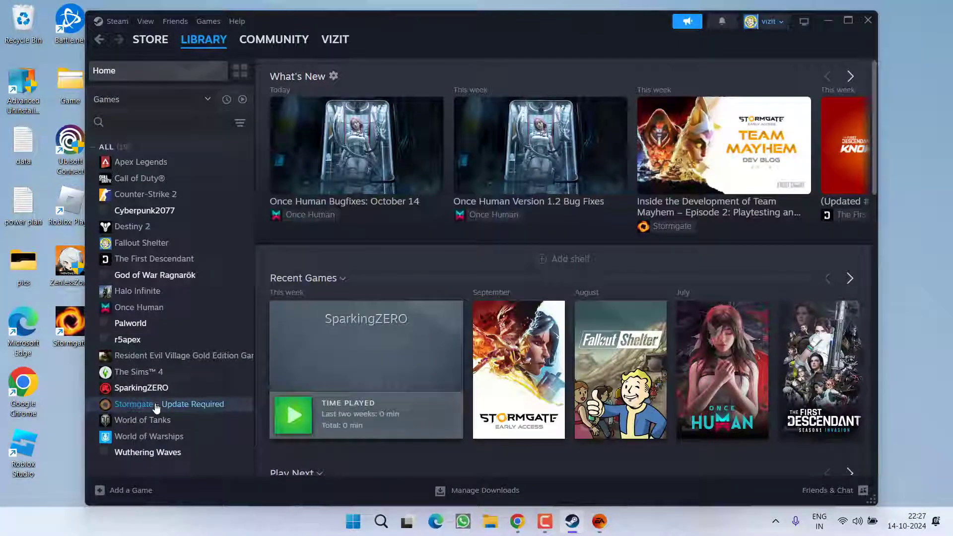
- Open Stormgate's page in the Steam library, then close the Steam window
{"action": "left_click", "coordinate": [189, 403]}
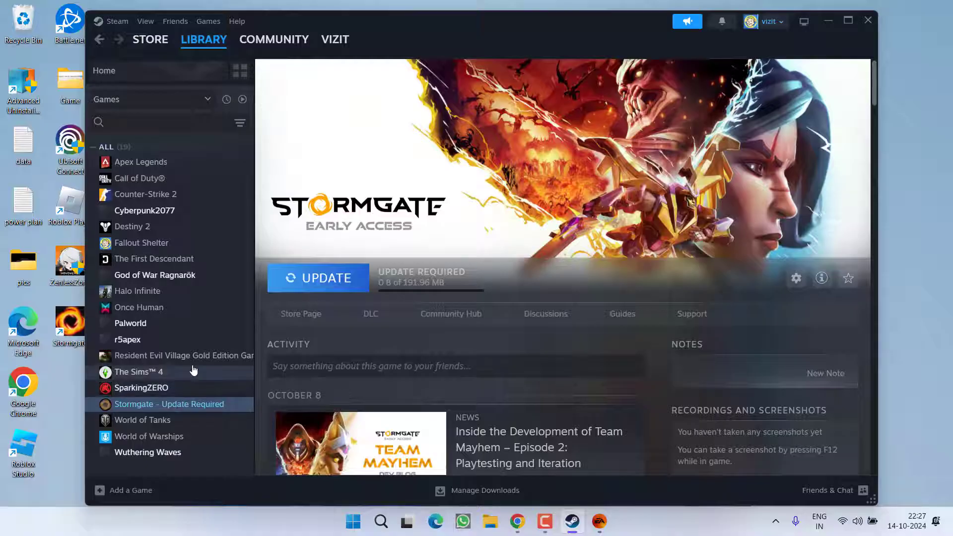
{"action": "left_click", "coordinate": [868, 20]}
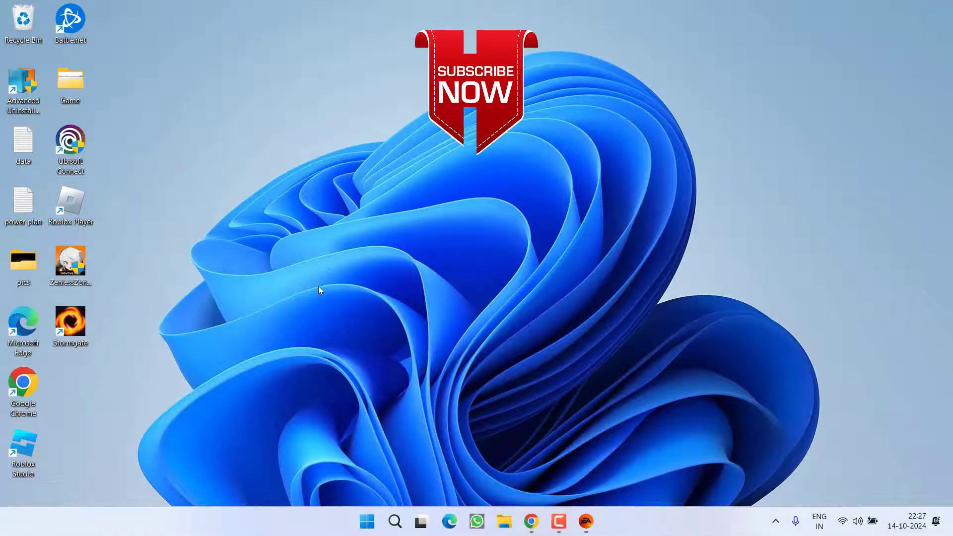